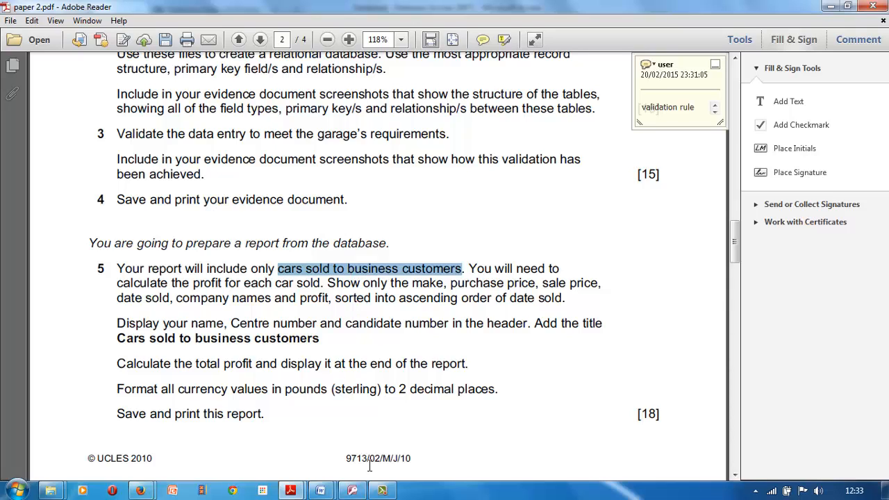
- Switch to Microsoft Access and create a new design query containing the JXCars and JXCust tables
{"action": "left_click", "coordinate": [353, 490]}
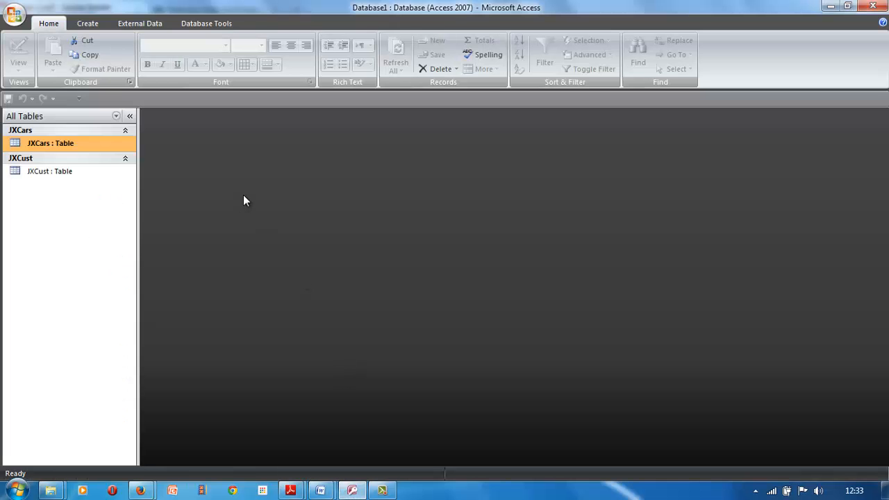
{"action": "left_click", "coordinate": [87, 23]}
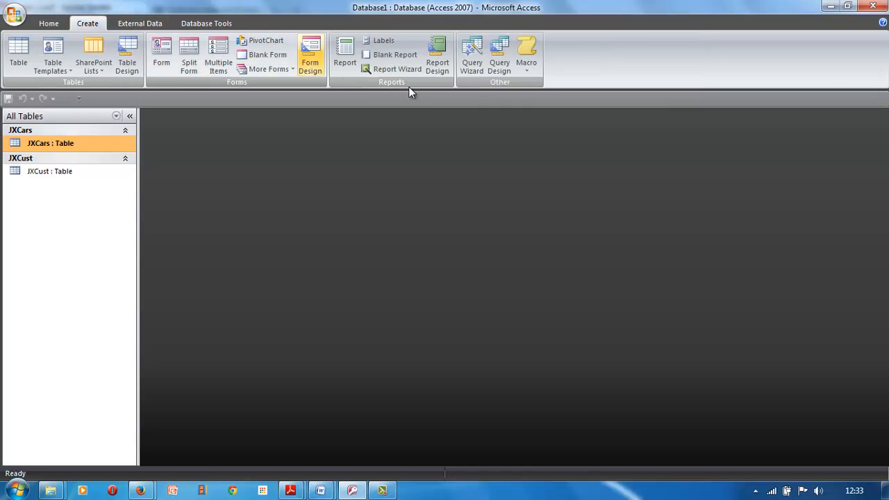
{"action": "left_click", "coordinate": [498, 58]}
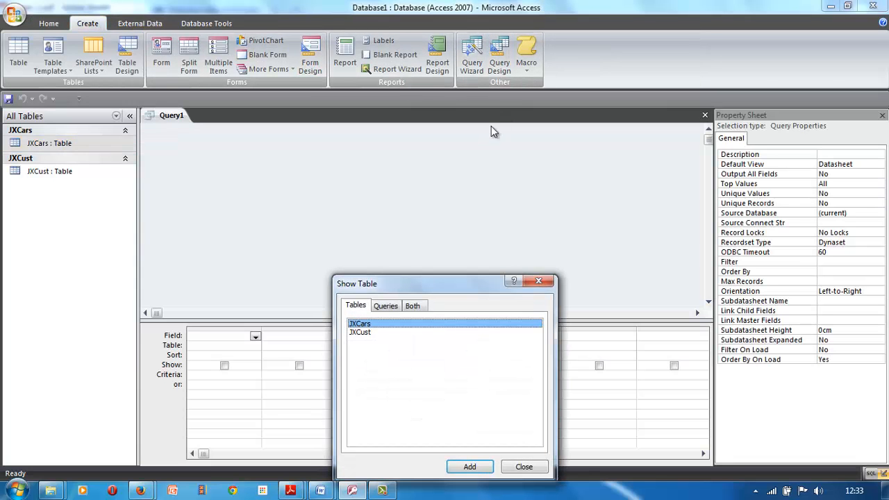
{"action": "left_click", "coordinate": [367, 334], "text": "shift"}
{"action": "left_click", "coordinate": [469, 467]}
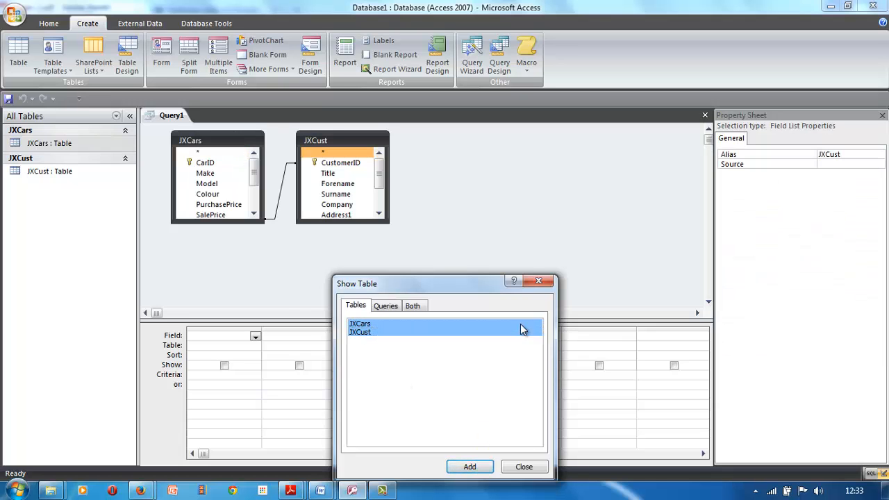
{"action": "left_click", "coordinate": [536, 282]}
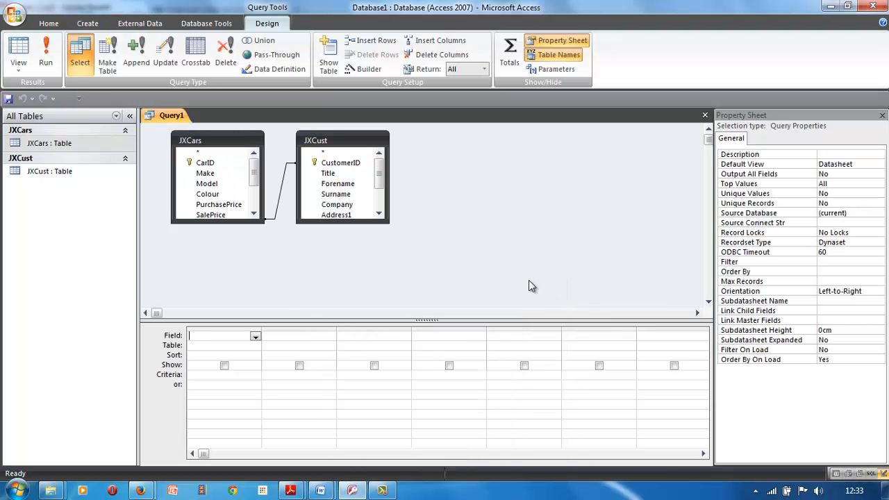
- Add all JXCars fields, from CarID through CustID, to the query design grid
{"action": "left_click", "coordinate": [206, 166]}
{"action": "left_click_drag", "start_coordinate": [254, 171], "coordinate": [254, 234]}
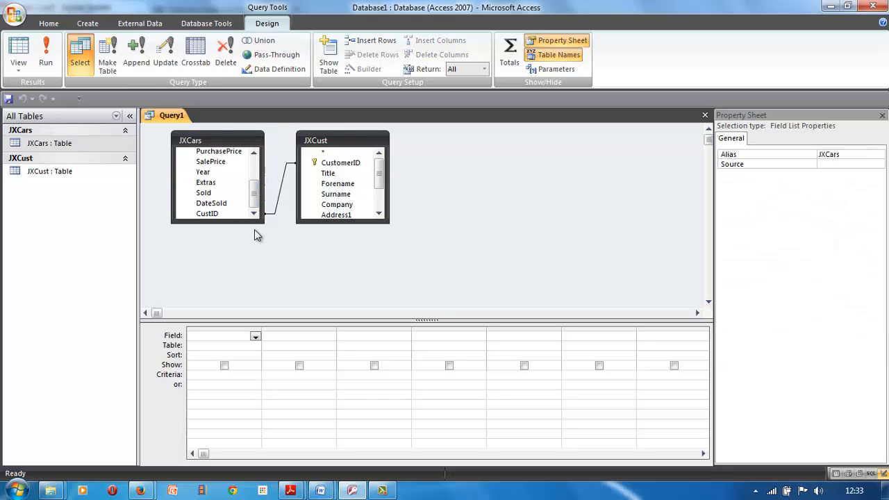
{"action": "left_click", "coordinate": [220, 217]}
{"action": "left_click", "coordinate": [220, 216], "text": "shift"}
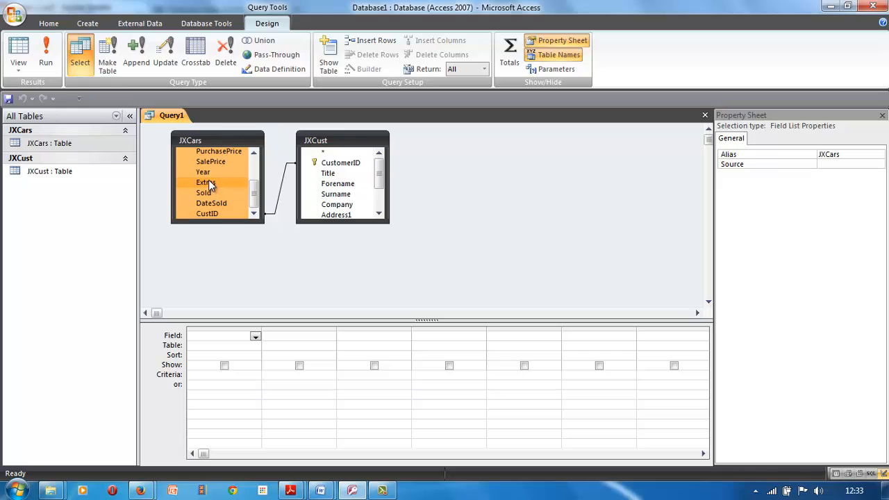
{"action": "left_click_drag", "start_coordinate": [208, 180], "coordinate": [213, 334]}
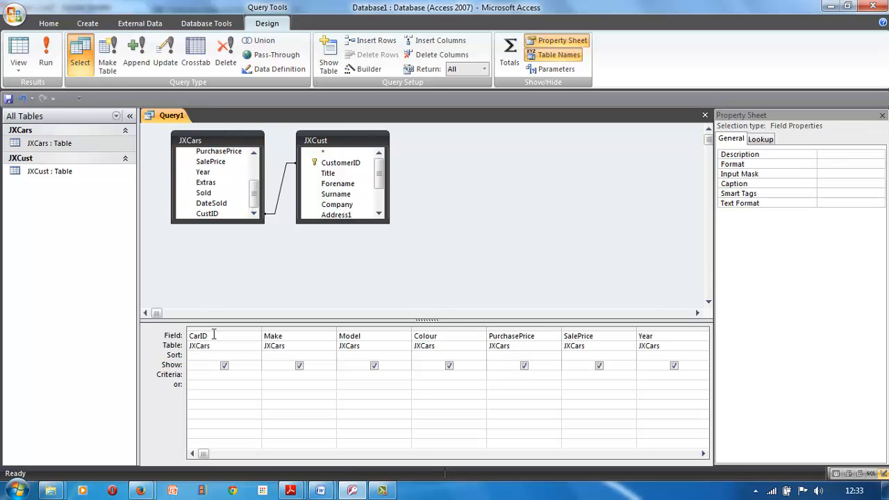
- Add all JXCust fields, from CustomerID through Telephone, to the query grid after CustID
{"action": "left_click", "coordinate": [702, 454]}
{"action": "left_click_drag", "start_coordinate": [702, 454], "coordinate": [694, 451]}
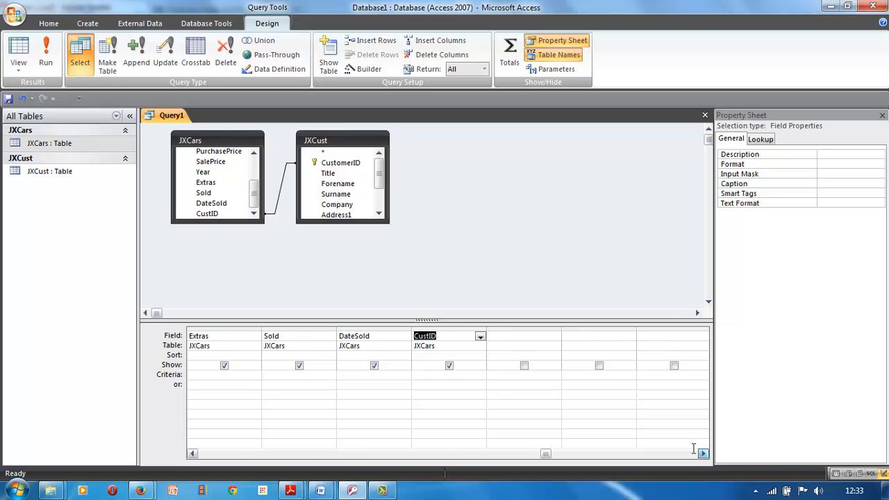
{"action": "left_click", "coordinate": [496, 335]}
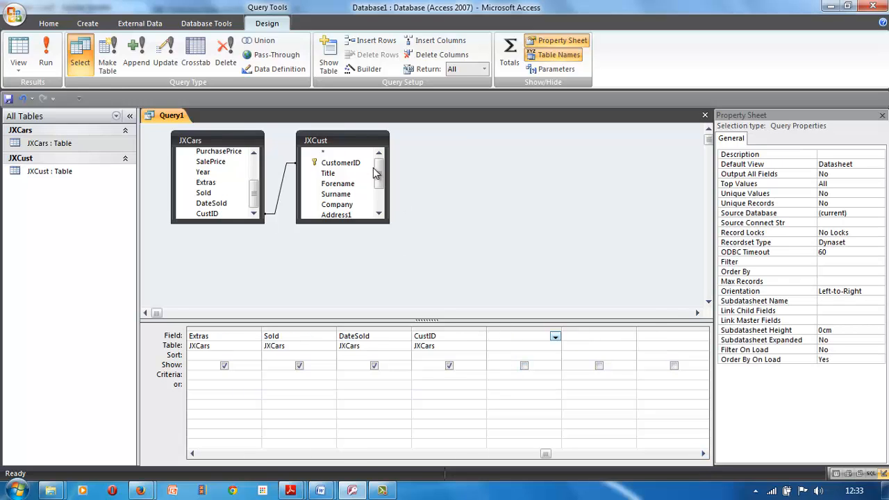
{"action": "left_click", "coordinate": [331, 164]}
{"action": "left_click_drag", "start_coordinate": [381, 173], "coordinate": [382, 200]}
{"action": "left_click", "coordinate": [355, 215]}
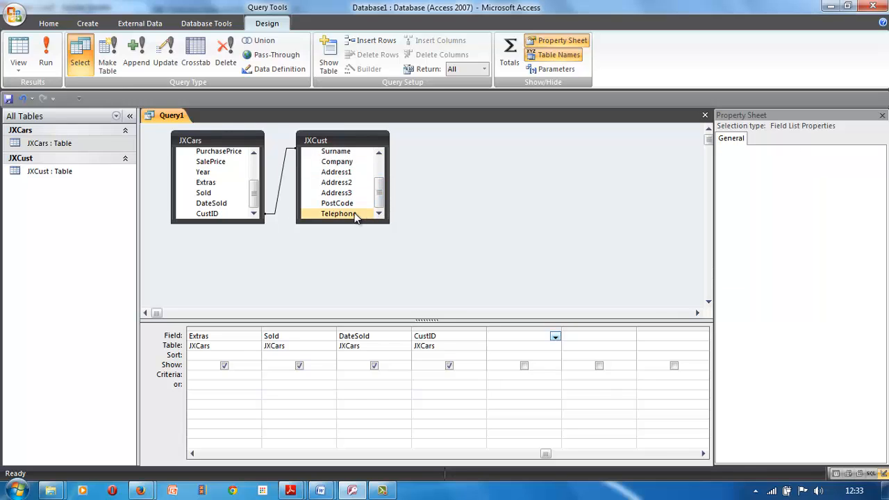
{"action": "left_click", "coordinate": [355, 216], "text": "shift"}
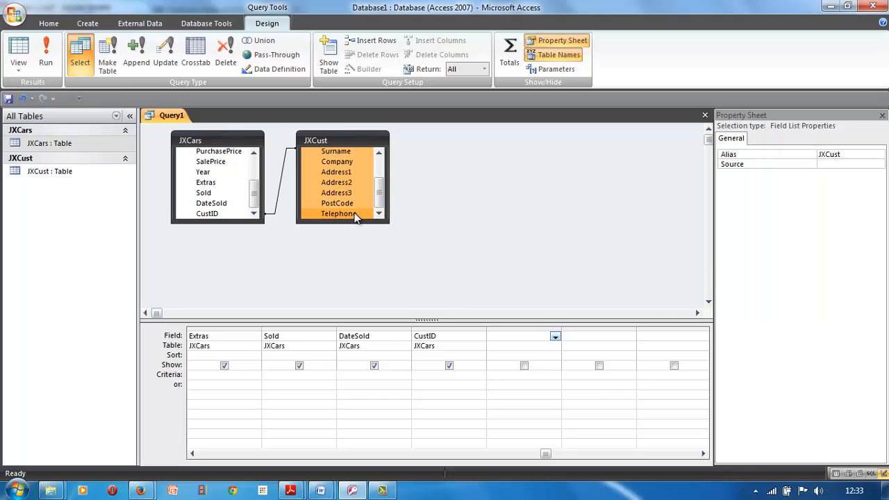
{"action": "left_click_drag", "start_coordinate": [338, 182], "coordinate": [493, 335]}
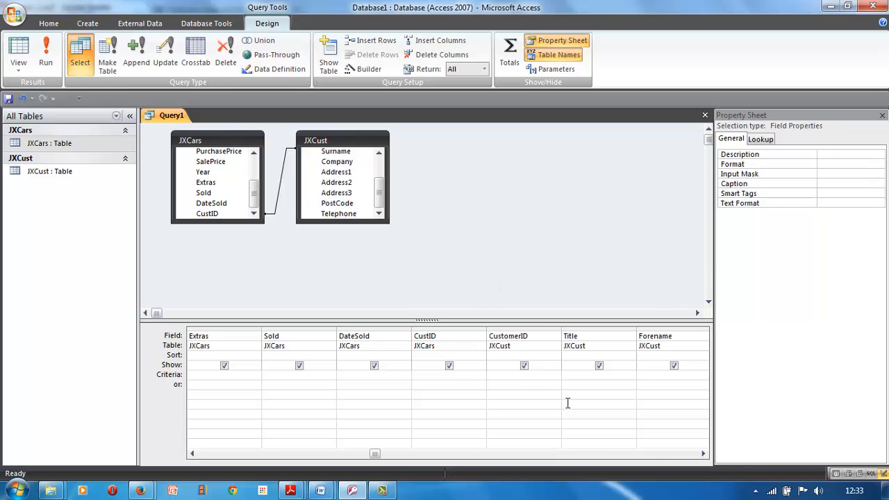
- Build a calculated field after Telephone with the expression [JXCars]![SalePrice] - [JXCars]![PurchasePrice]
{"action": "left_click", "coordinate": [702, 453]}
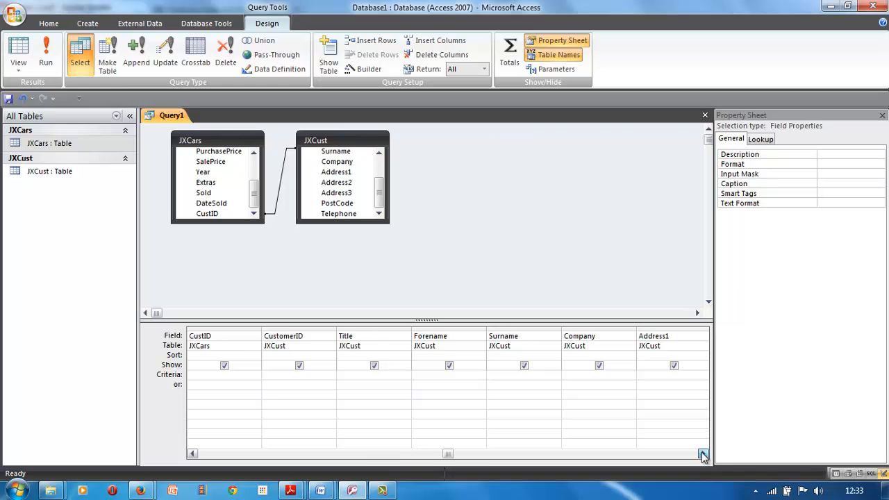
{"action": "left_click_drag", "start_coordinate": [702, 454], "coordinate": [703, 454]}
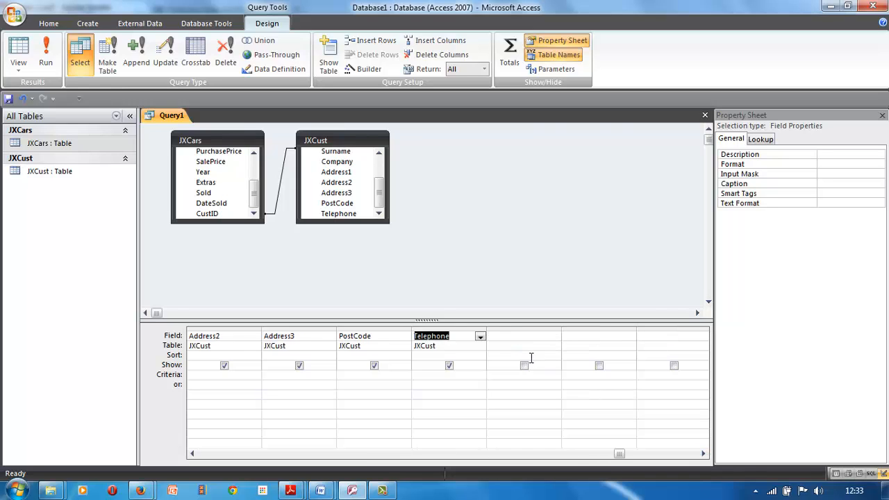
{"action": "left_click", "coordinate": [504, 337]}
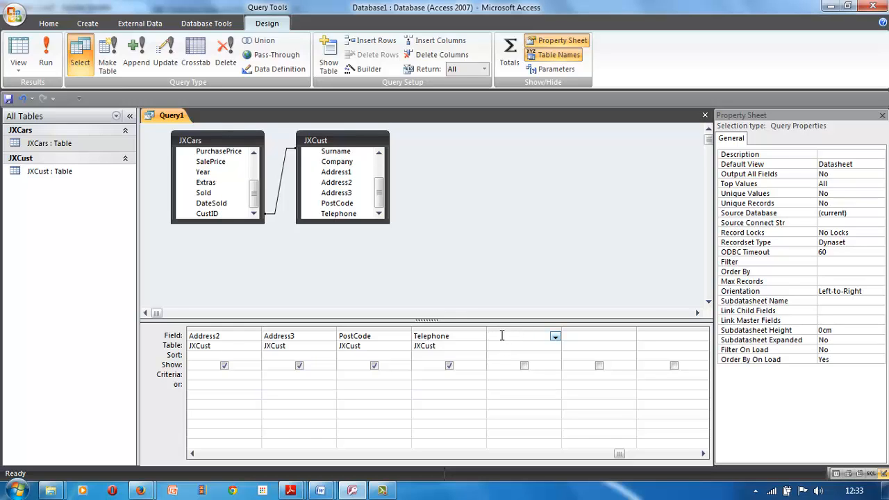
{"action": "right_click", "coordinate": [501, 335]}
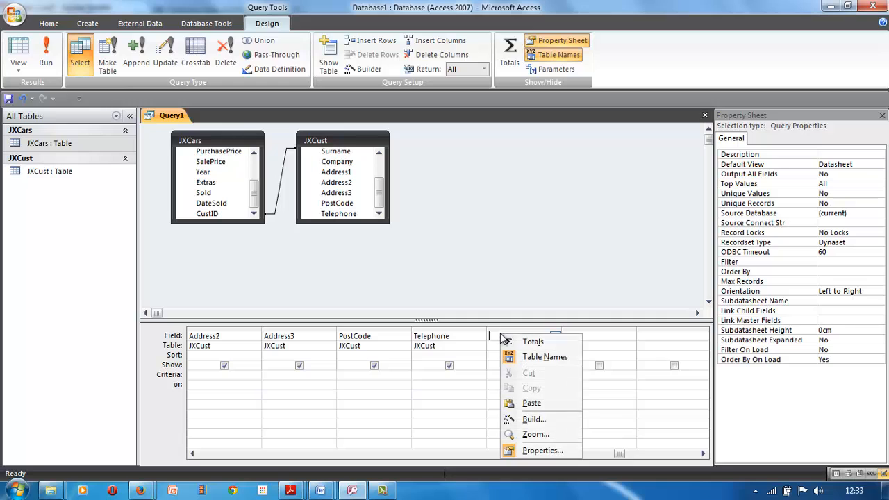
{"action": "left_click", "coordinate": [531, 420]}
{"action": "double_click", "coordinate": [347, 194]}
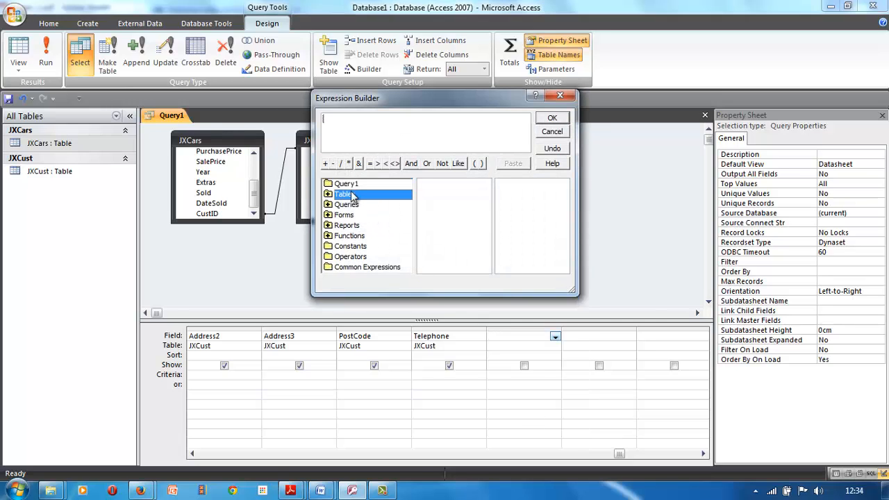
{"action": "left_click", "coordinate": [358, 207]}
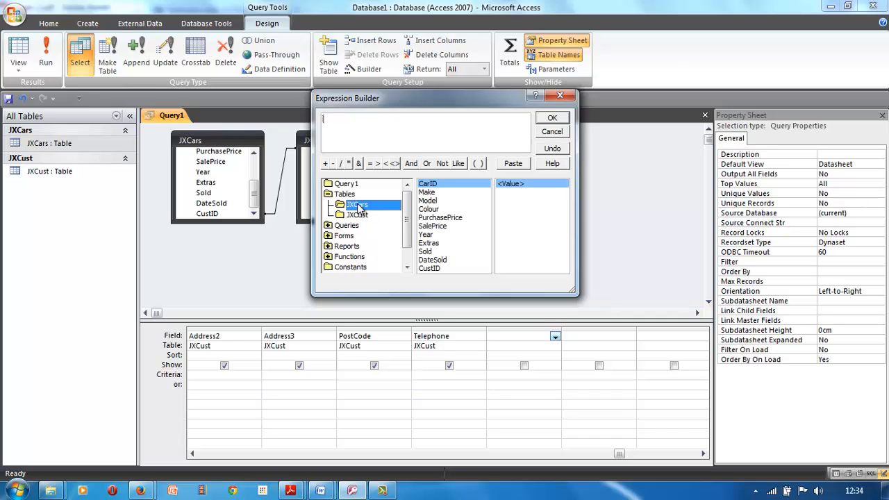
{"action": "double_click", "coordinate": [438, 227]}
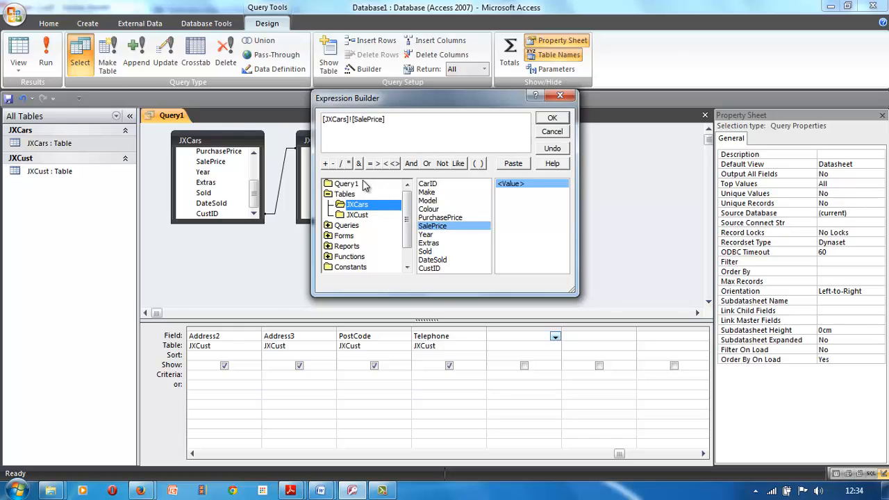
{"action": "left_click", "coordinate": [332, 164]}
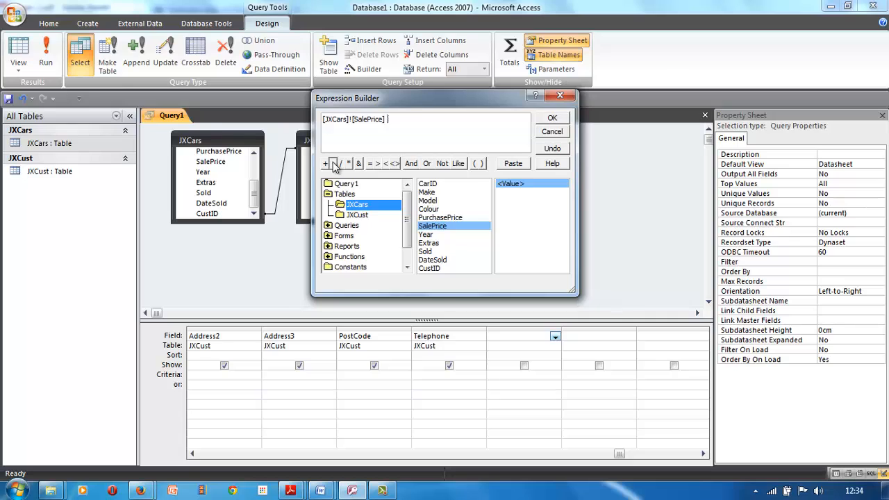
{"action": "double_click", "coordinate": [439, 218]}
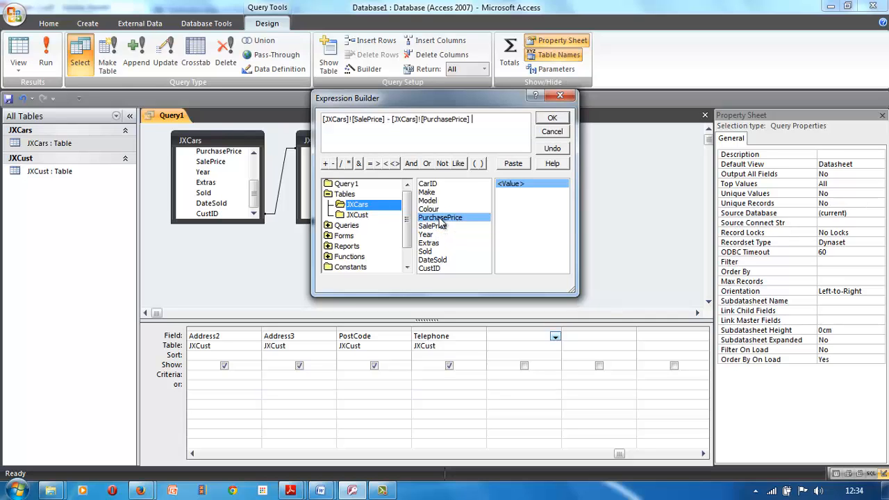
{"action": "left_click", "coordinate": [550, 120]}
- Rename the calculated field in the query grid as Profit
{"action": "left_click", "coordinate": [506, 336]}
{"action": "left_click_drag", "start_coordinate": [507, 336], "coordinate": [493, 338]}
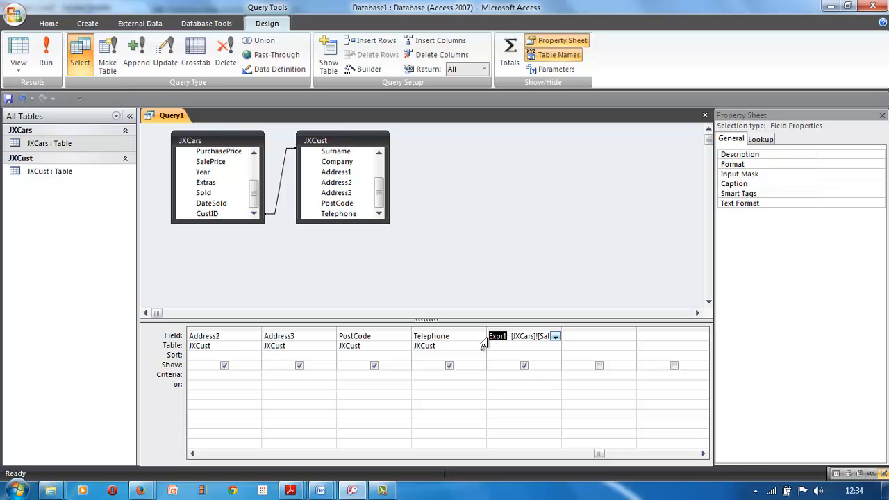
{"action": "type", "text": "Profit"}
{"action": "left_click", "coordinate": [493, 369]}
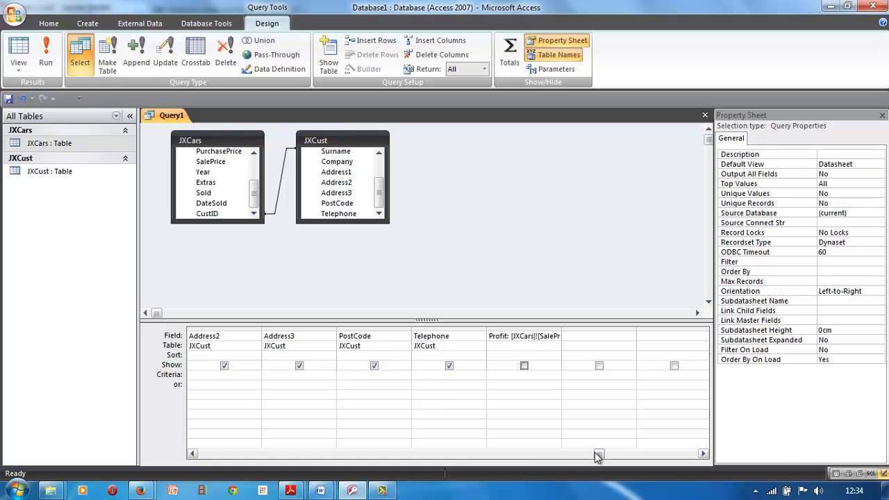
- Switch to paper 2.pdf in Adobe Reader and highlight the sorting requirement in question 5
{"action": "left_click_drag", "start_coordinate": [598, 453], "coordinate": [458, 469]}
{"action": "left_click", "coordinate": [291, 491]}
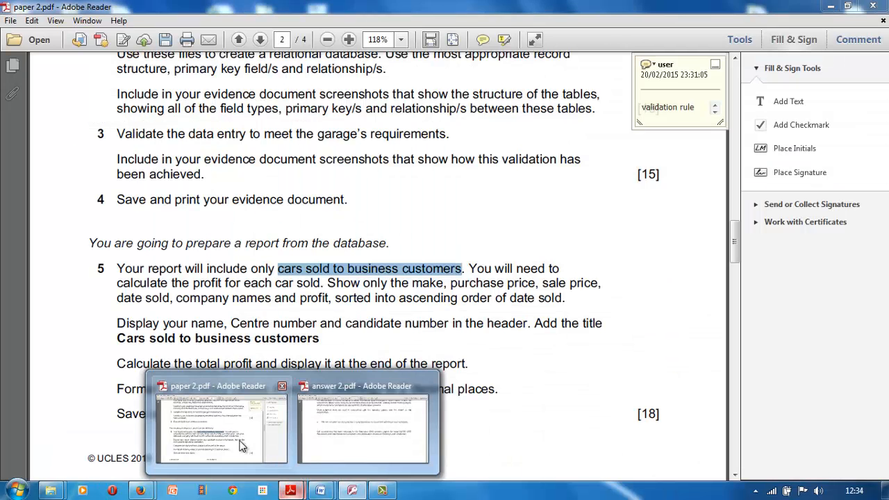
{"action": "left_click", "coordinate": [239, 444]}
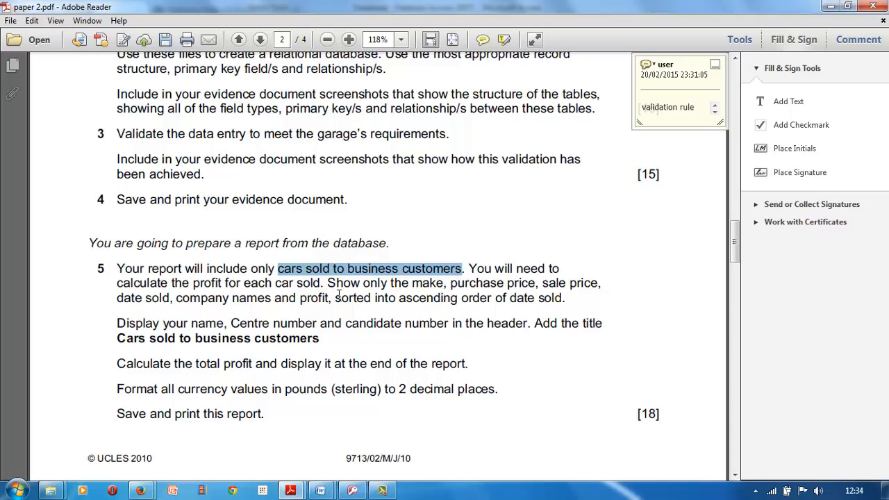
{"action": "left_click_drag", "start_coordinate": [336, 297], "coordinate": [558, 303]}
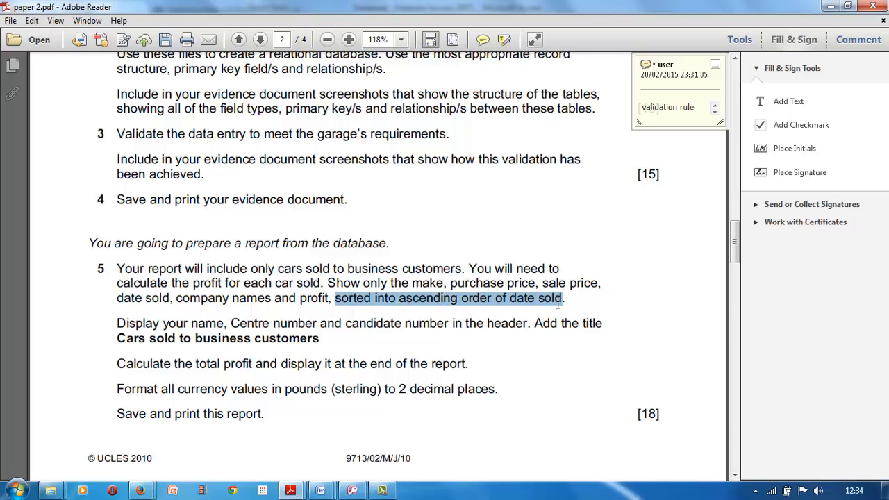
- Switch back to Access and sort the query's DateSold field in ascending order
{"action": "left_click", "coordinate": [353, 490]}
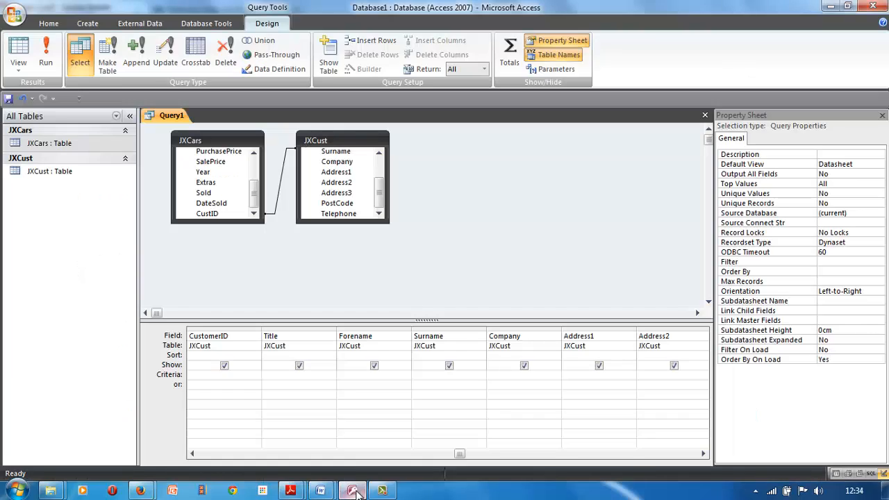
{"action": "left_click", "coordinate": [192, 453]}
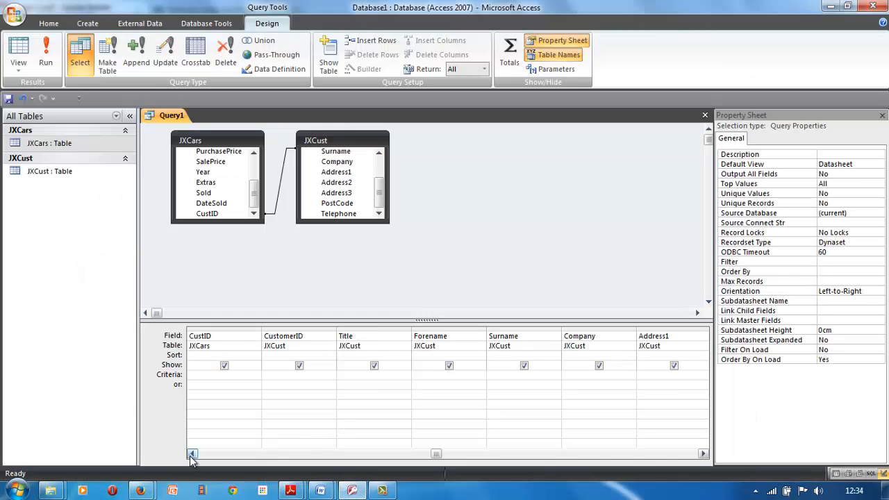
{"action": "left_click", "coordinate": [191, 453]}
{"action": "left_click", "coordinate": [192, 453]}
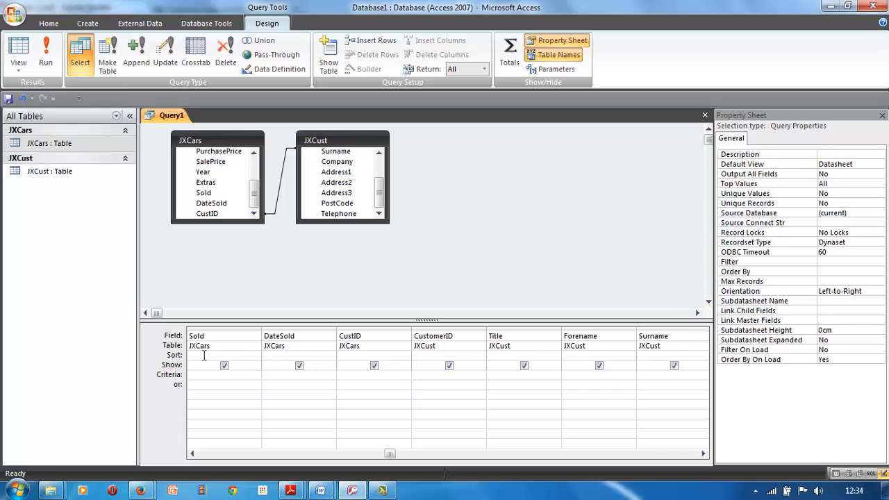
{"action": "left_click", "coordinate": [283, 357]}
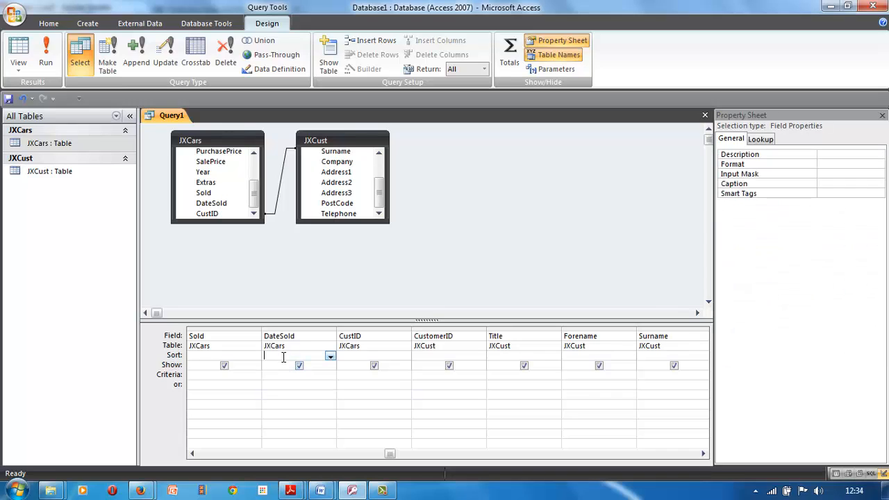
{"action": "left_click", "coordinate": [330, 357]}
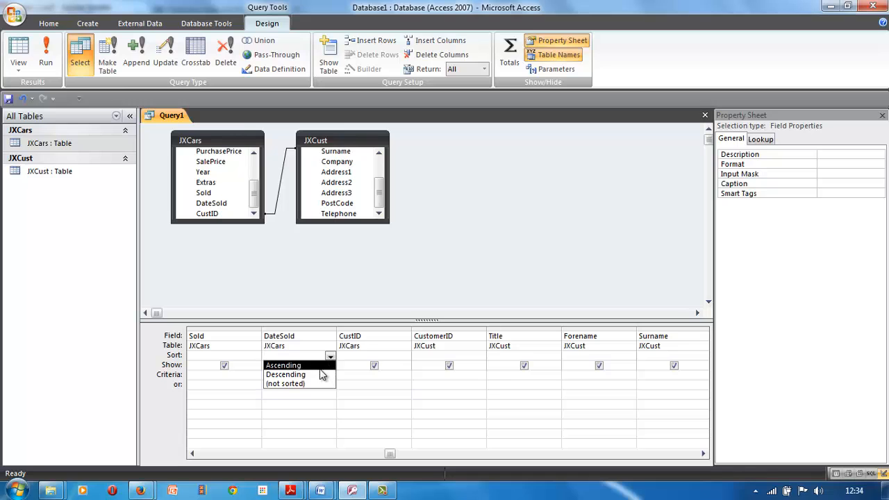
{"action": "left_click", "coordinate": [320, 367]}
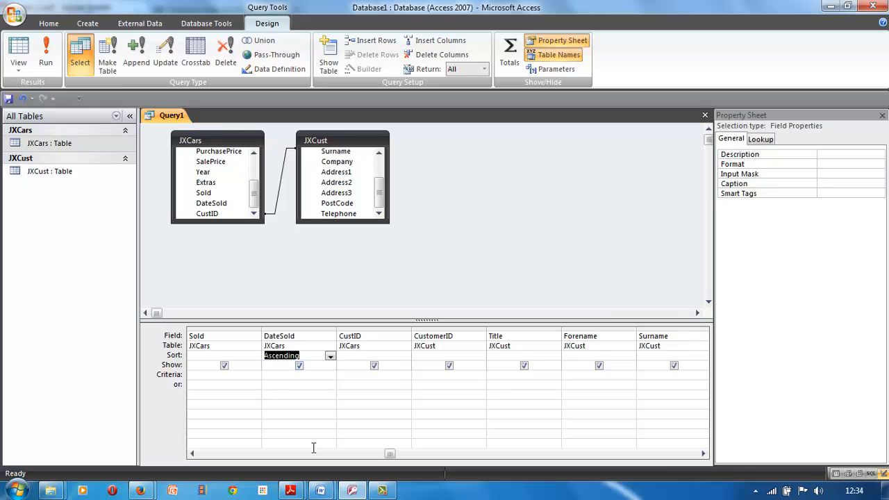
- Switch to paper 2.pdf in Adobe Reader and highlight "sold to business customers" in question 5
{"action": "left_click", "coordinate": [292, 490]}
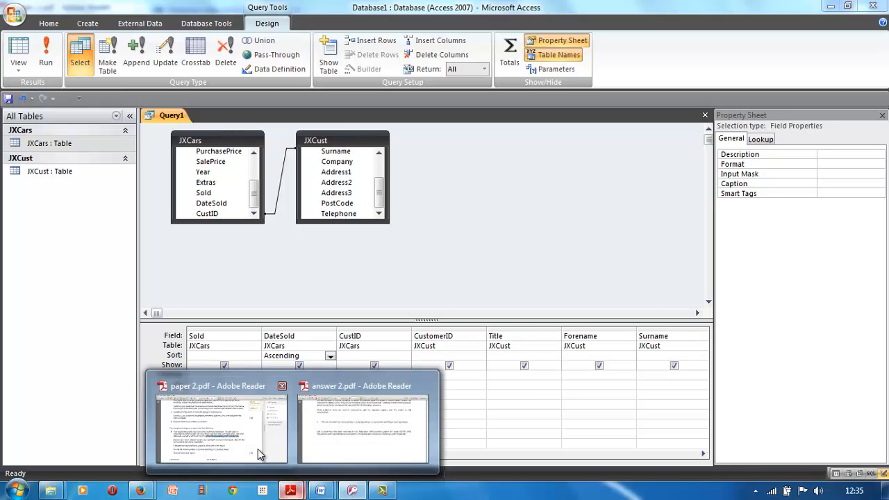
{"action": "left_click", "coordinate": [257, 448]}
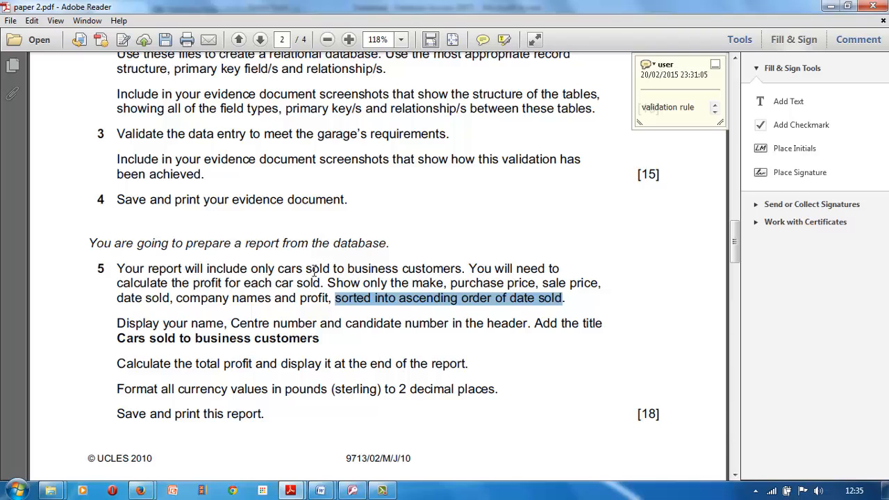
{"action": "left_click_drag", "start_coordinate": [303, 269], "coordinate": [403, 261]}
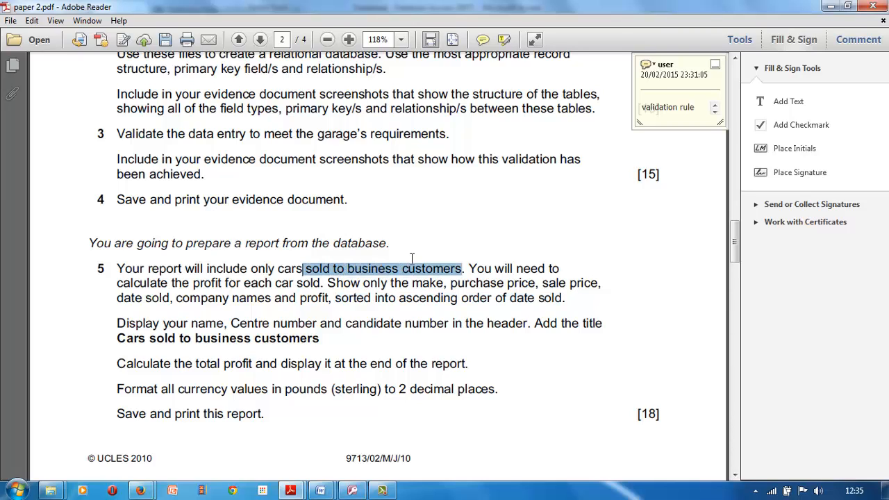
- Switch back to Access and enter the criterion like b???? for the CustID field in the query grid
{"action": "left_click", "coordinate": [352, 491]}
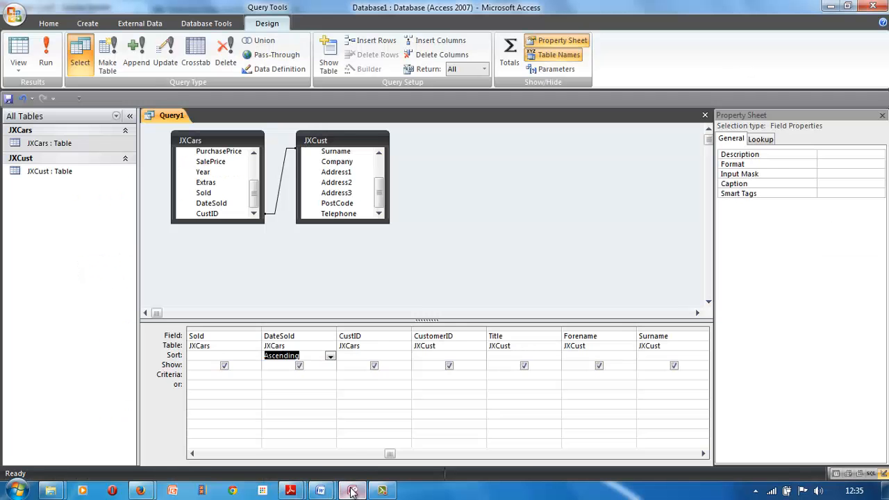
{"action": "left_click", "coordinate": [702, 455]}
{"action": "left_click", "coordinate": [701, 454]}
{"action": "left_click", "coordinate": [702, 454]}
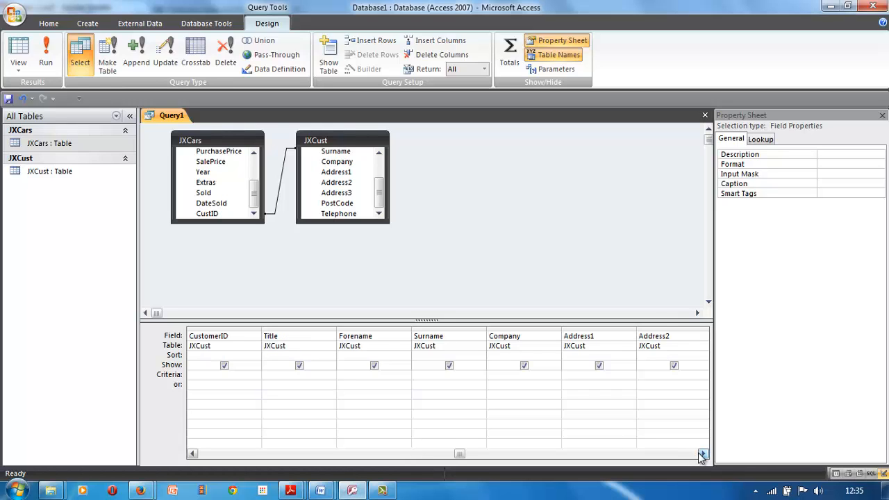
{"action": "left_click", "coordinate": [702, 454]}
{"action": "left_click", "coordinate": [701, 454]}
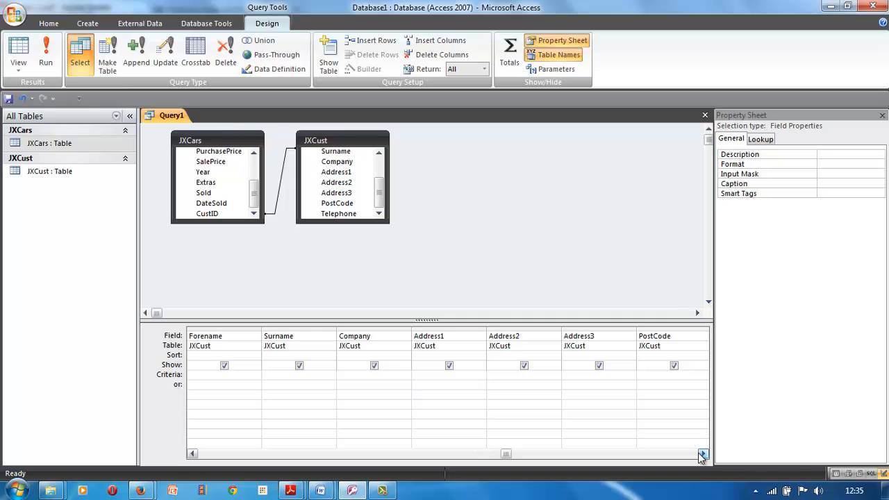
{"action": "left_click", "coordinate": [702, 455]}
{"action": "left_click", "coordinate": [702, 454]}
{"action": "left_click", "coordinate": [702, 454]}
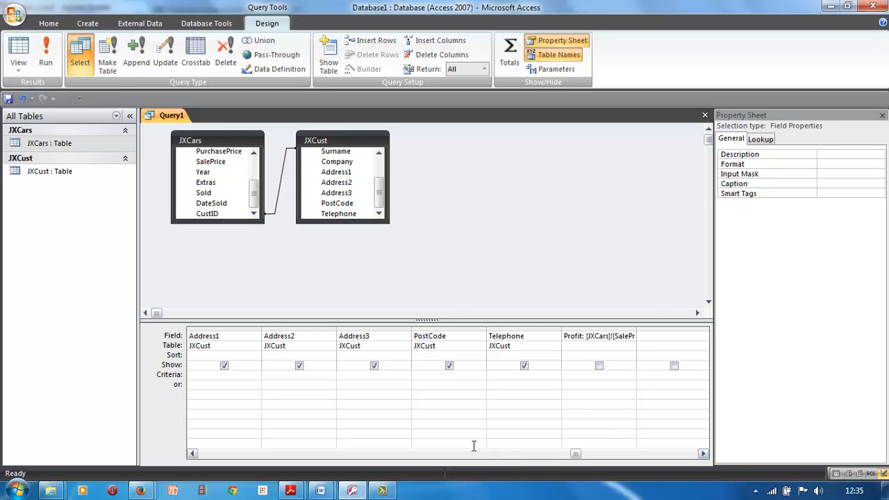
{"action": "left_click", "coordinate": [192, 453]}
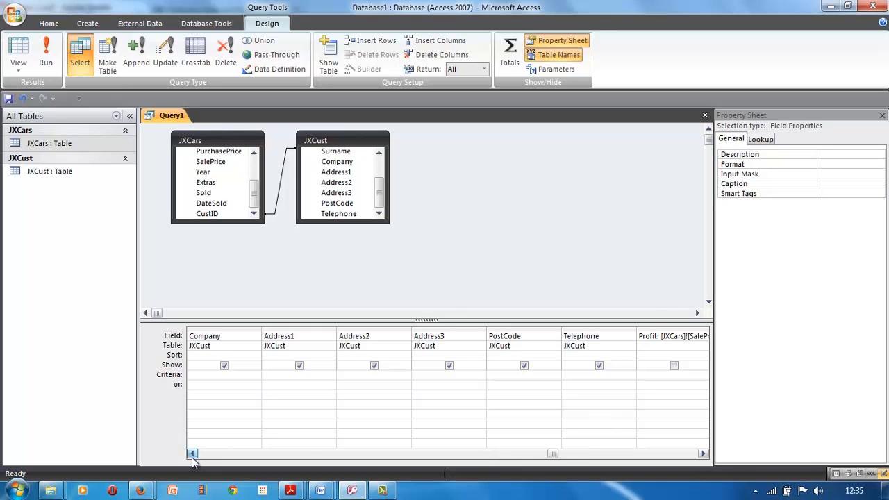
{"action": "left_click", "coordinate": [192, 453]}
{"action": "left_click", "coordinate": [193, 453]}
{"action": "left_click", "coordinate": [193, 453]}
{"action": "left_click", "coordinate": [192, 453]}
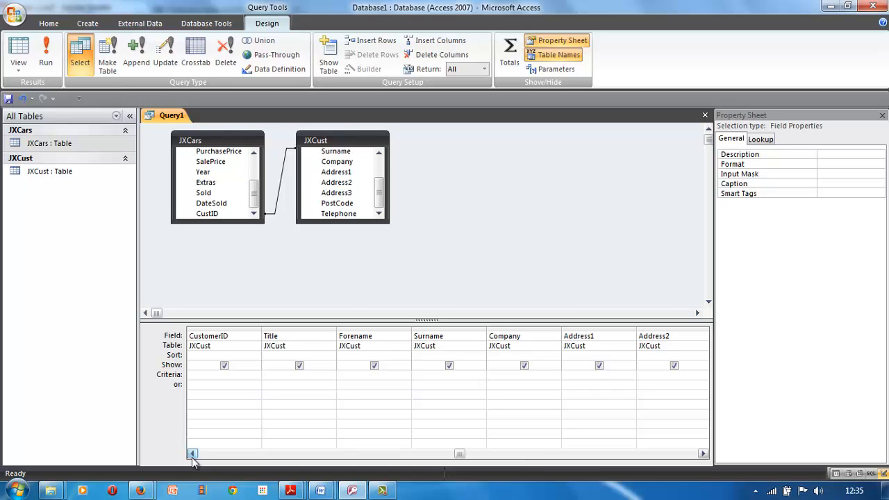
{"action": "left_click", "coordinate": [193, 453]}
{"action": "left_click", "coordinate": [192, 453]}
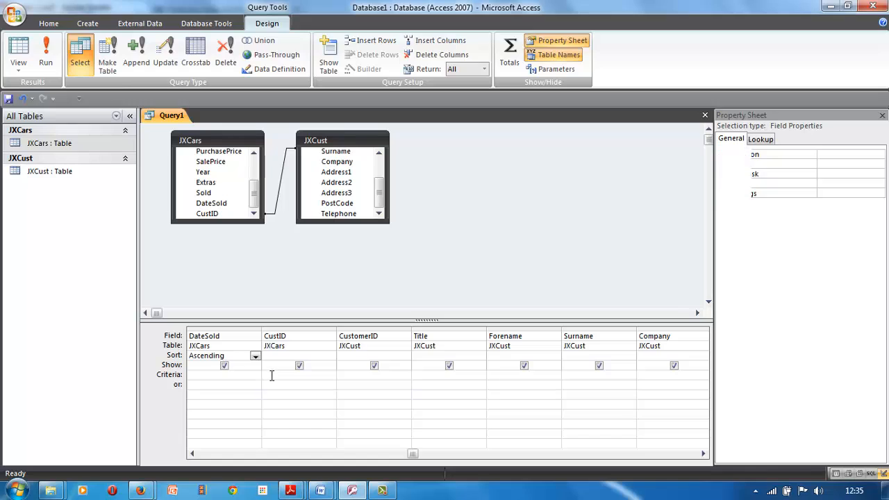
{"action": "left_click", "coordinate": [272, 377]}
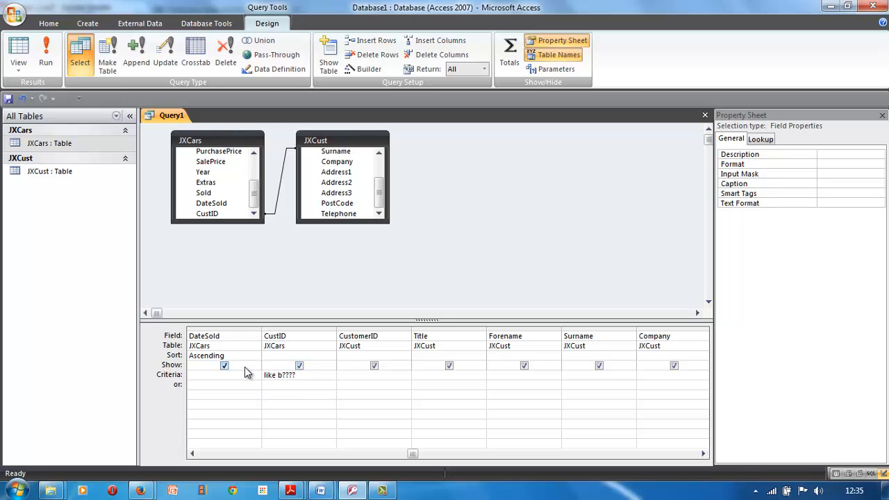
- Run the query to check the filtered records and return it to Design View
{"action": "left_click", "coordinate": [46, 61]}
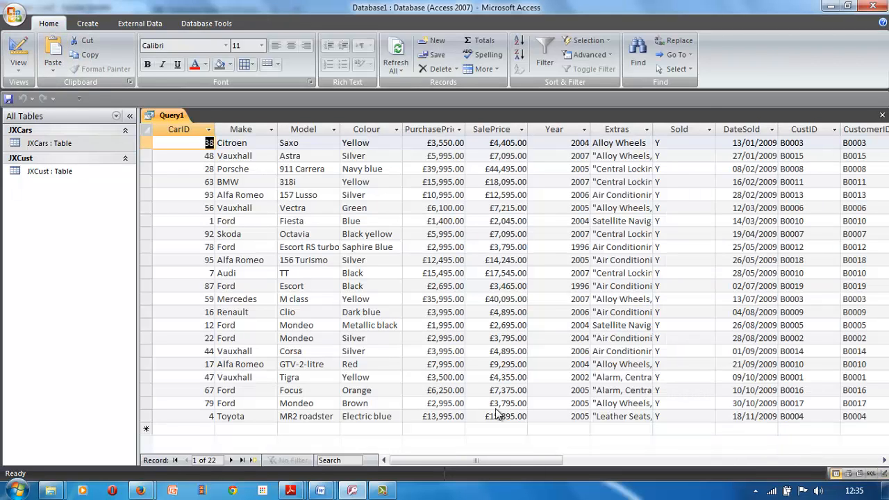
{"action": "mouse_move", "coordinate": [541, 462]}
{"action": "left_mouse_down"}
{"action": "mouse_move", "coordinate": [562, 462]}
{"action": "mouse_move", "coordinate": [539, 468]}
{"action": "left_mouse_up"}
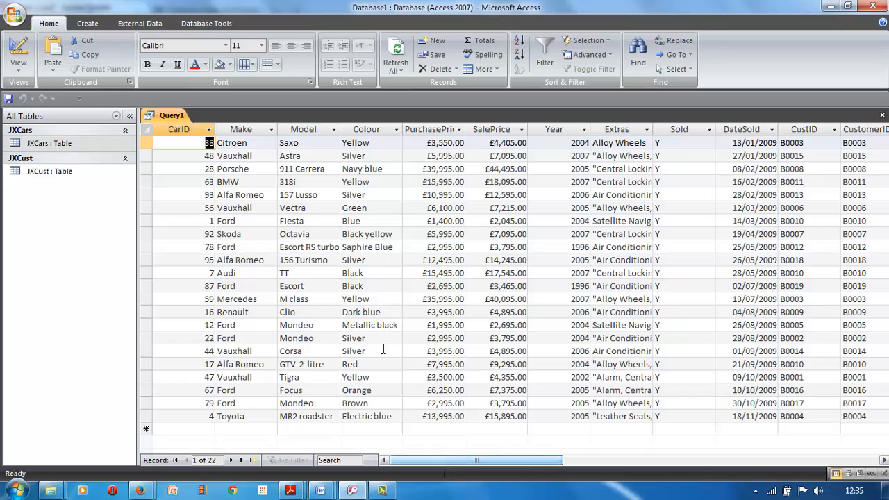
{"action": "left_click", "coordinate": [24, 69]}
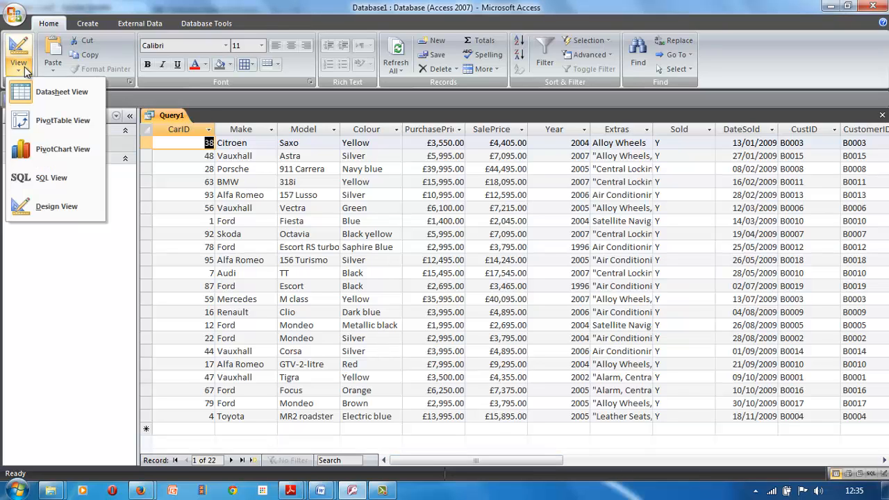
{"action": "left_click", "coordinate": [47, 208]}
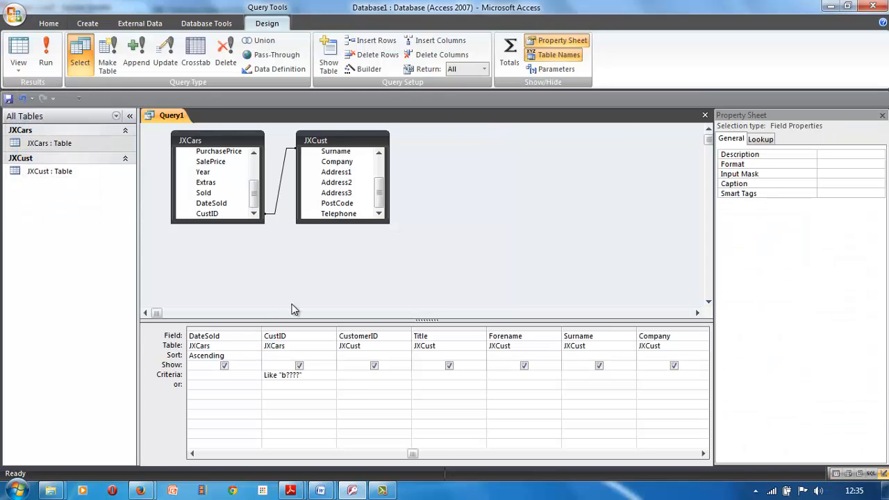
- Switch to paper 2.pdf and highlight the start of the required field list in question 5, from make to sale
{"action": "mouse_move", "coordinate": [292, 492]}
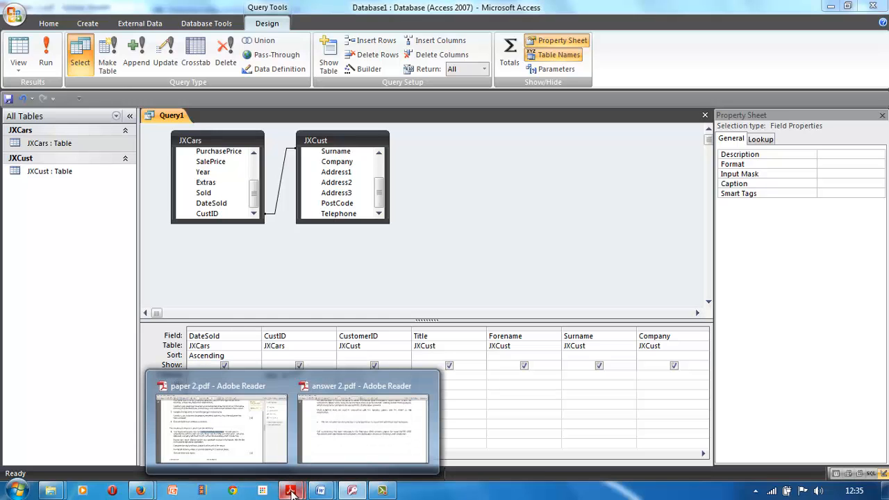
{"action": "left_click", "coordinate": [247, 438]}
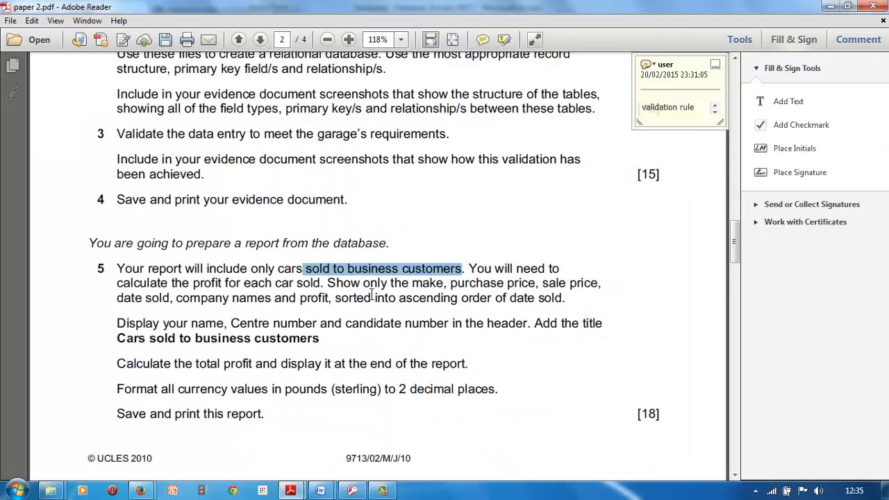
{"action": "left_click_drag", "start_coordinate": [413, 282], "coordinate": [558, 290]}
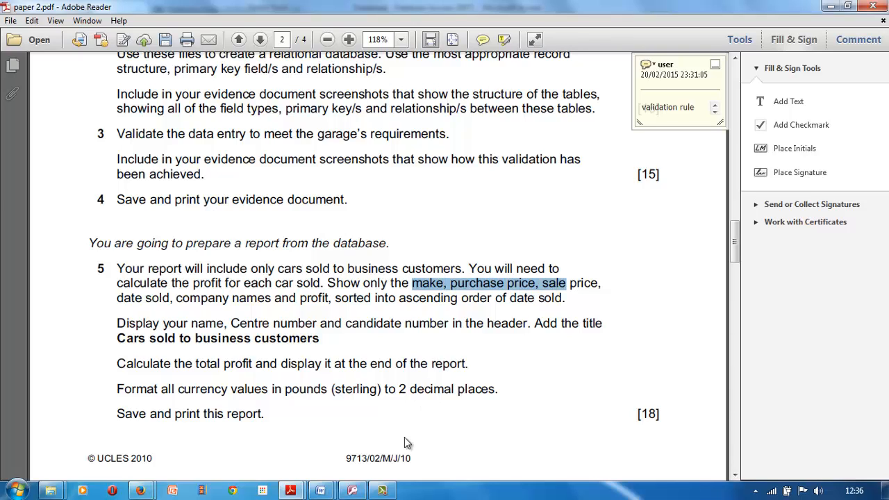
- Switch back to Access and exclude the CarID, Model and Colour fields from the query output
{"action": "left_click", "coordinate": [352, 491]}
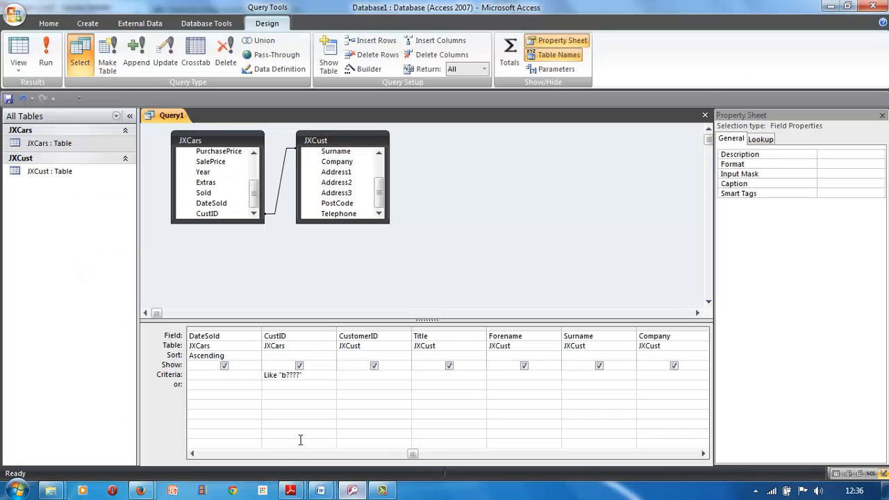
{"action": "left_click_drag", "start_coordinate": [414, 456], "coordinate": [213, 453]}
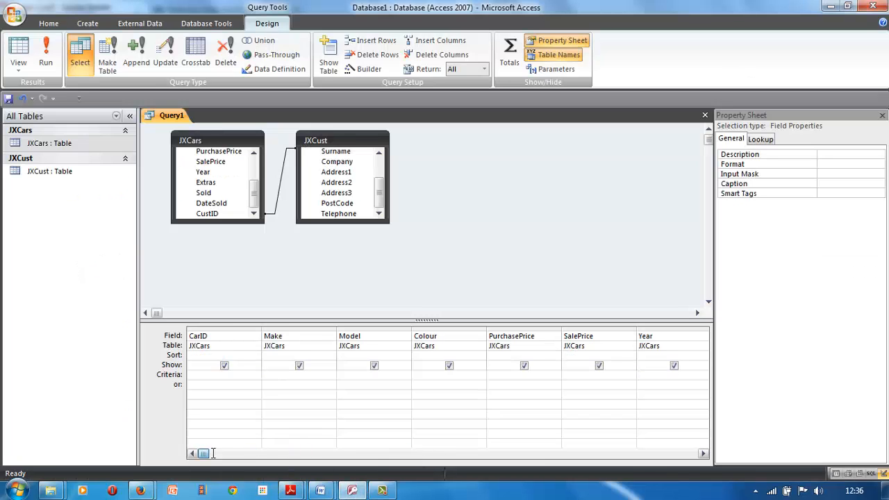
{"action": "left_click", "coordinate": [225, 365]}
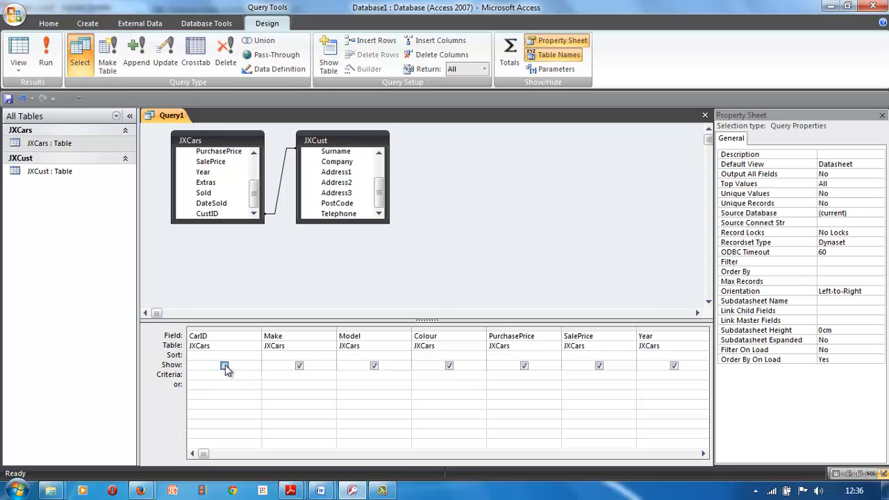
{"action": "left_click", "coordinate": [374, 365]}
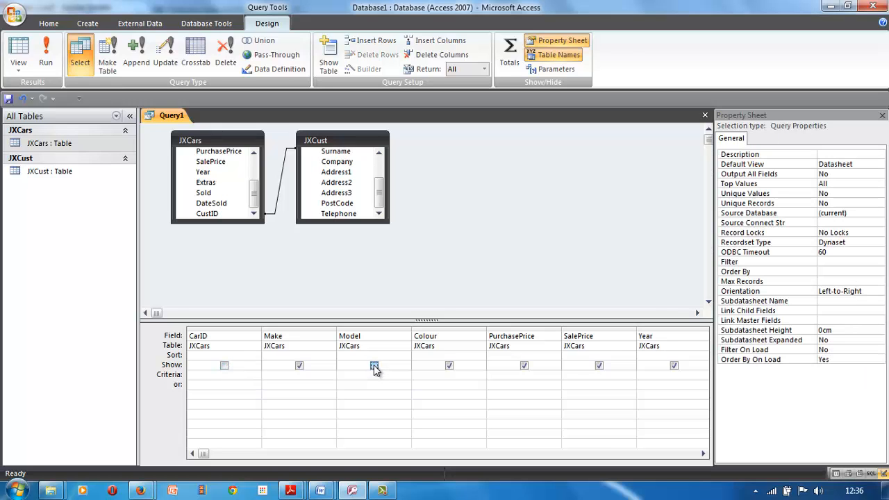
{"action": "left_click", "coordinate": [449, 365]}
- Exclude the Year, Extras and Sold fields from the query output
{"action": "left_click", "coordinate": [674, 368]}
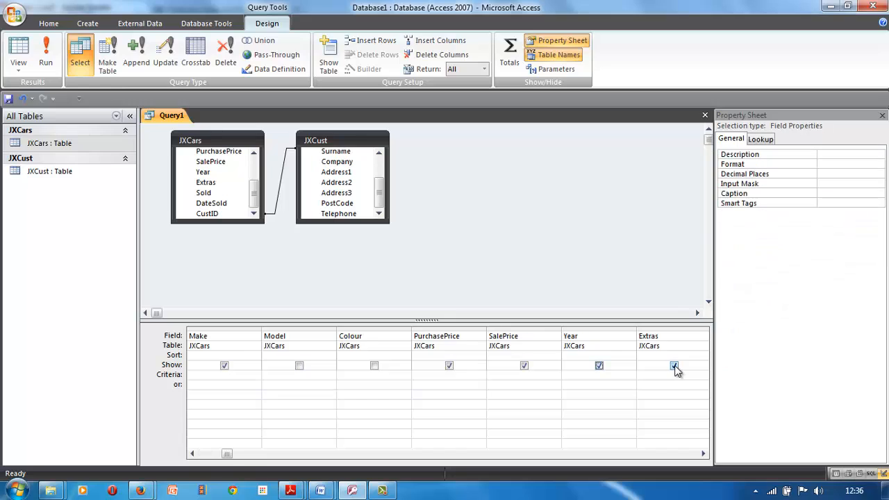
{"action": "left_click", "coordinate": [599, 365]}
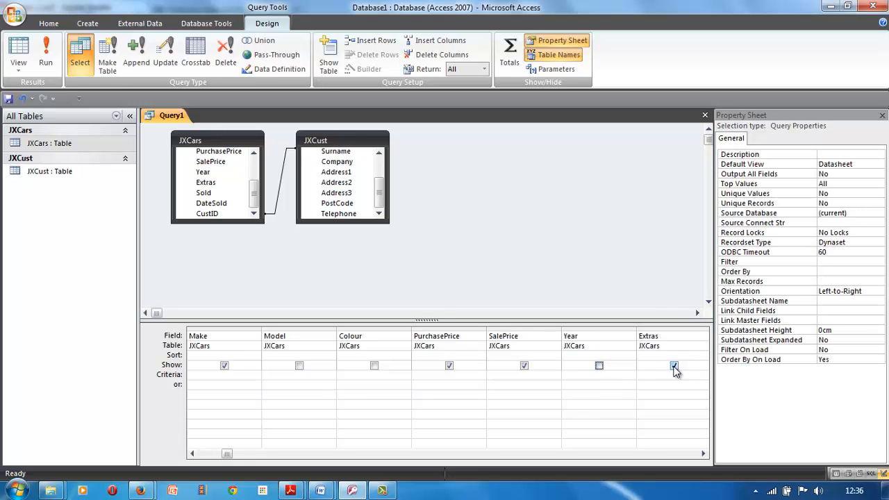
{"action": "left_click", "coordinate": [674, 368]}
{"action": "left_click", "coordinate": [599, 366]}
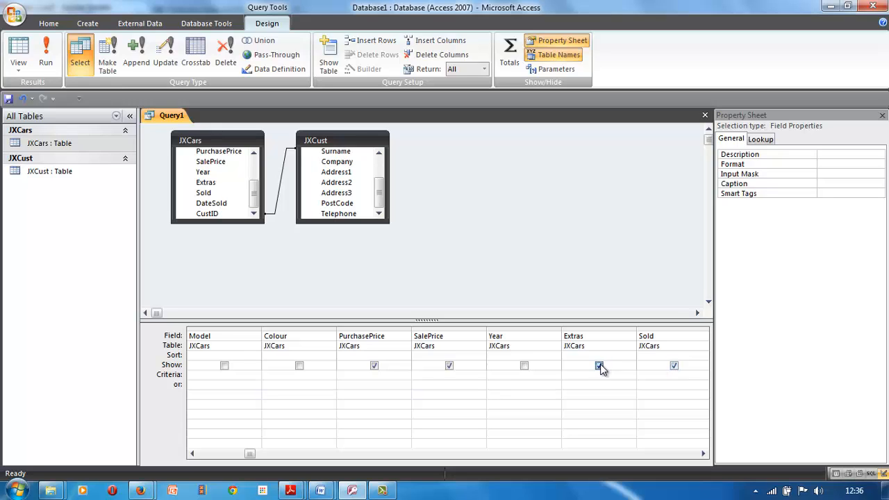
{"action": "left_click", "coordinate": [599, 366]}
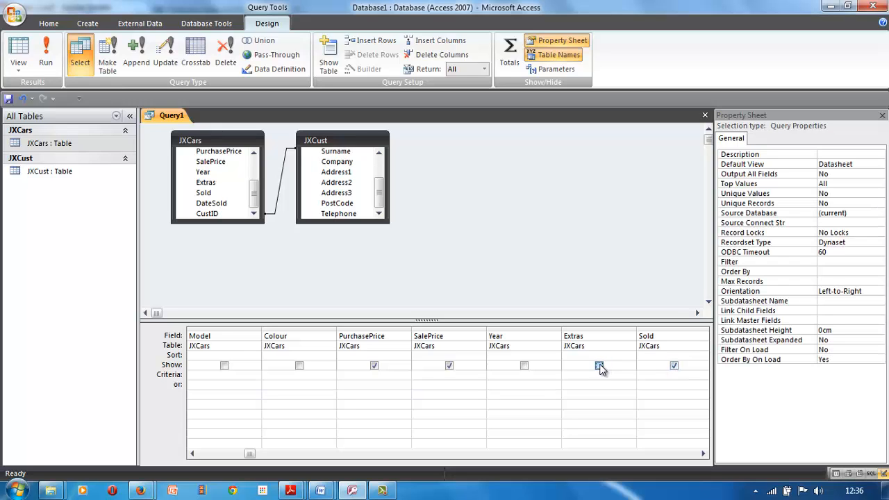
{"action": "left_click", "coordinate": [674, 366]}
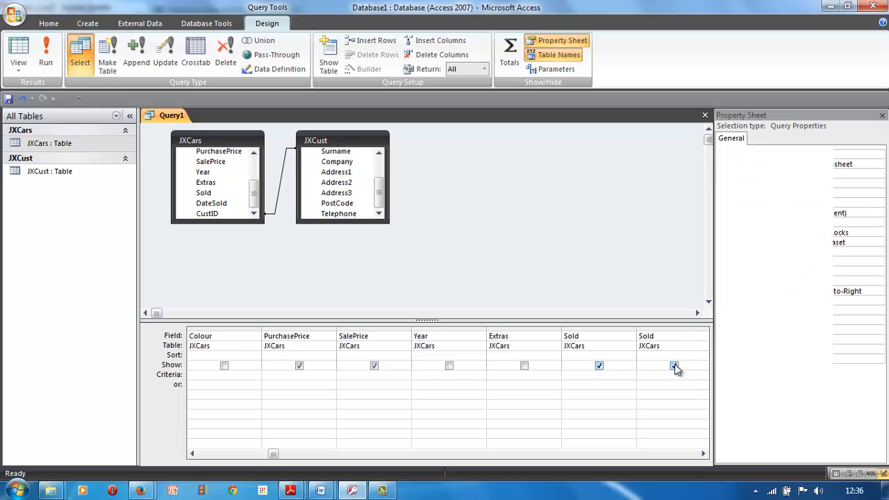
{"action": "left_click", "coordinate": [599, 366]}
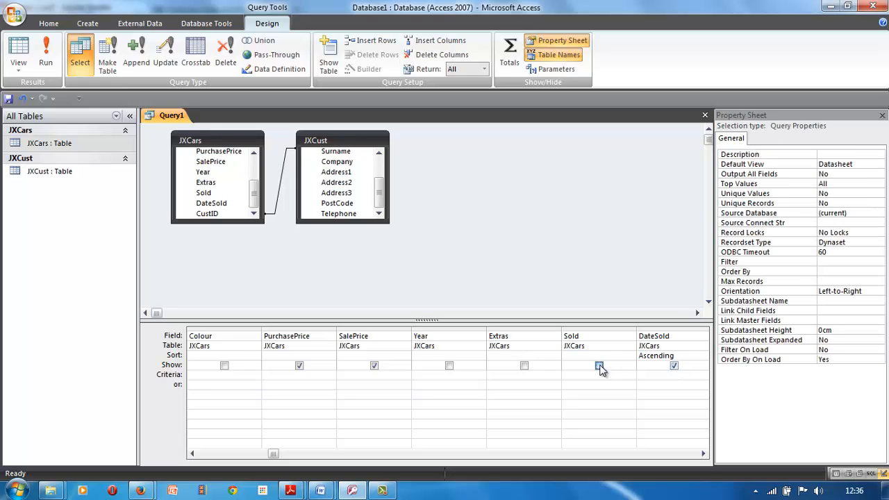
- Exclude the CustID field from the query output while keeping its criterion
{"action": "left_click", "coordinate": [703, 454]}
{"action": "left_click", "coordinate": [703, 455]}
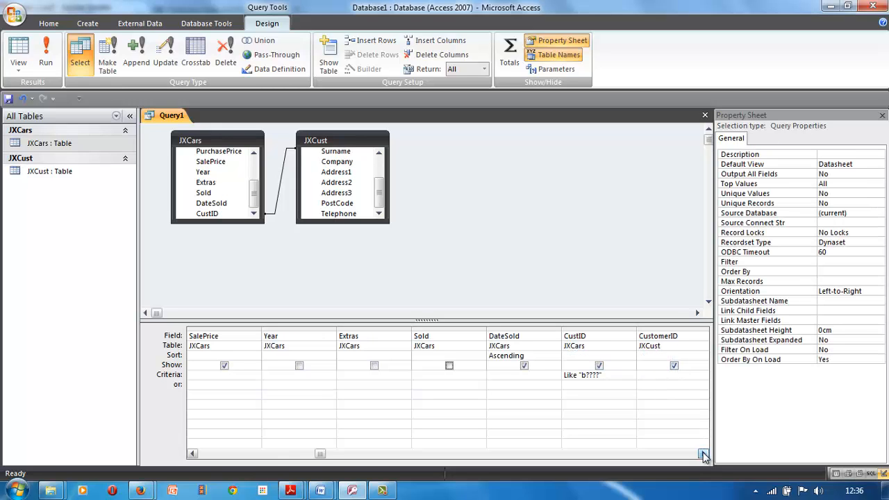
{"action": "left_click", "coordinate": [703, 454]}
{"action": "left_click", "coordinate": [703, 454]}
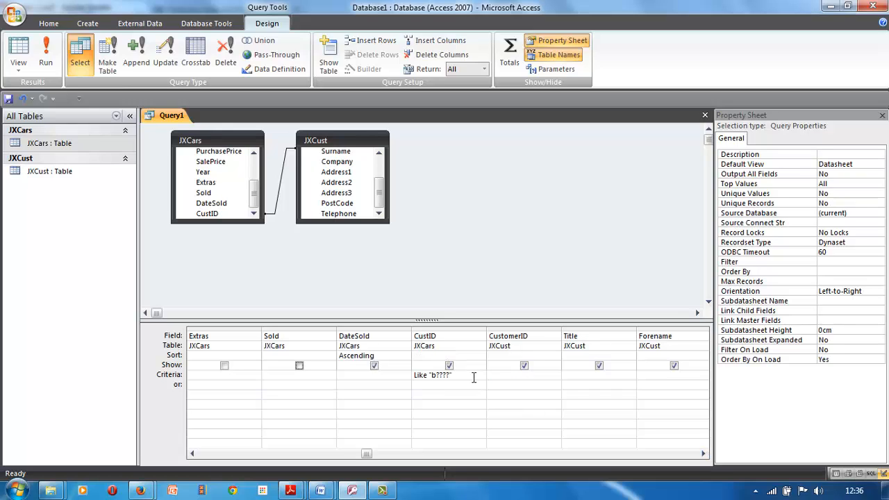
{"action": "left_click", "coordinate": [450, 366]}
- Check the required field list in question 5 of paper 2.pdf in Adobe Reader, and return to Access
{"action": "mouse_move", "coordinate": [295, 493]}
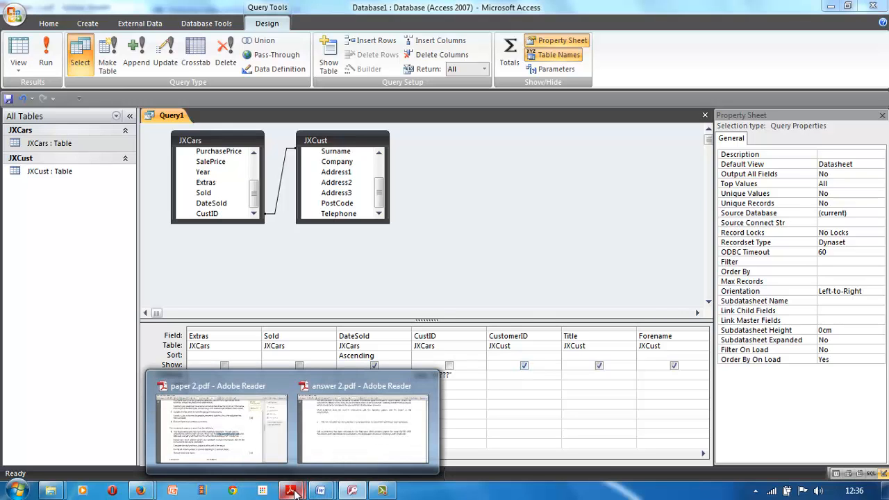
{"action": "left_click", "coordinate": [262, 454]}
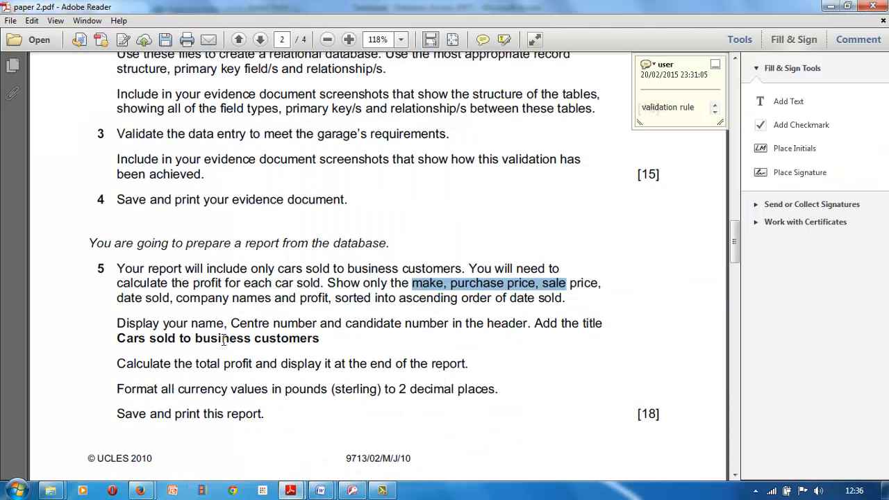
{"action": "left_click", "coordinate": [357, 489]}
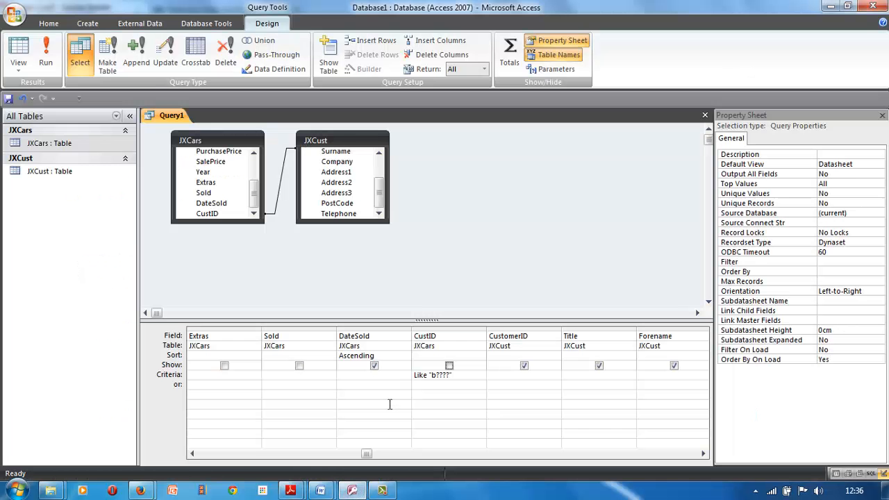
- Exclude the CustomerID, Title, Forename and Surname fields from the query output
{"action": "left_click", "coordinate": [525, 366]}
{"action": "left_click", "coordinate": [673, 366]}
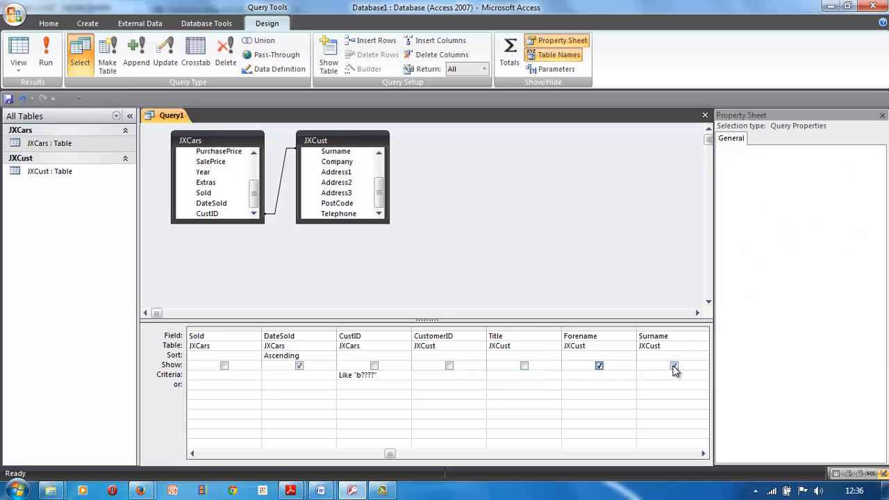
{"action": "left_click", "coordinate": [673, 365]}
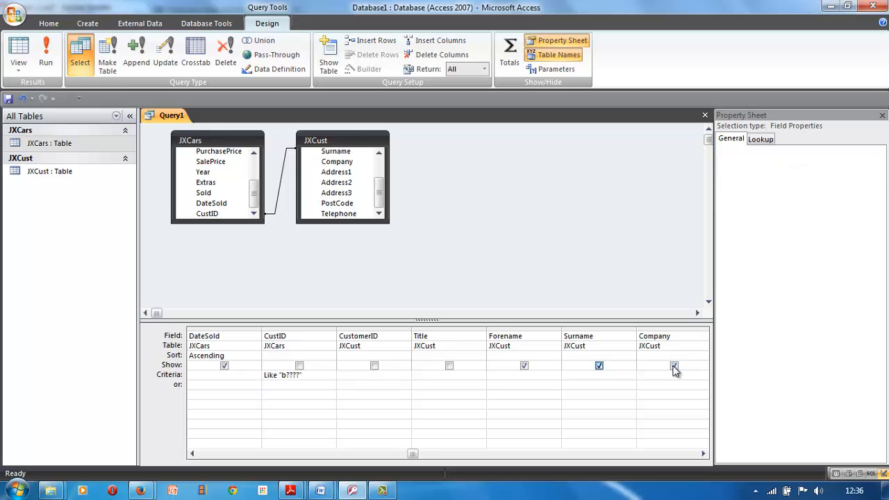
{"action": "left_click", "coordinate": [600, 365]}
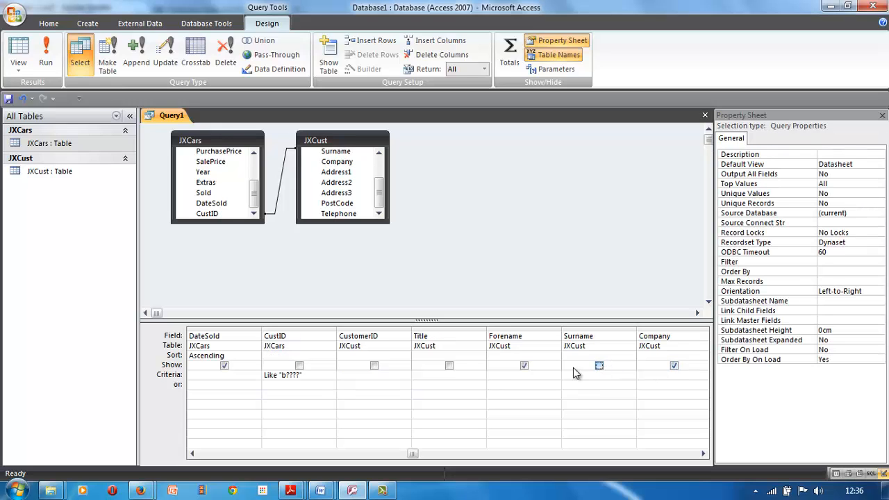
{"action": "left_click", "coordinate": [524, 366]}
- Exclude the Address1, Address2, Address3, PostCode and Telephone fields from the query output, and include the calculated Profit field
{"action": "left_click", "coordinate": [702, 453]}
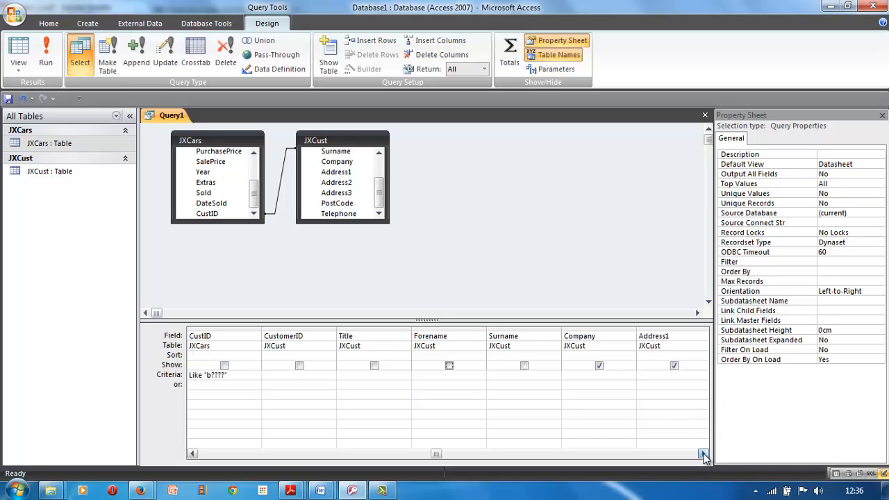
{"action": "left_click", "coordinate": [702, 453]}
{"action": "left_click", "coordinate": [702, 454]}
{"action": "left_click", "coordinate": [703, 454]}
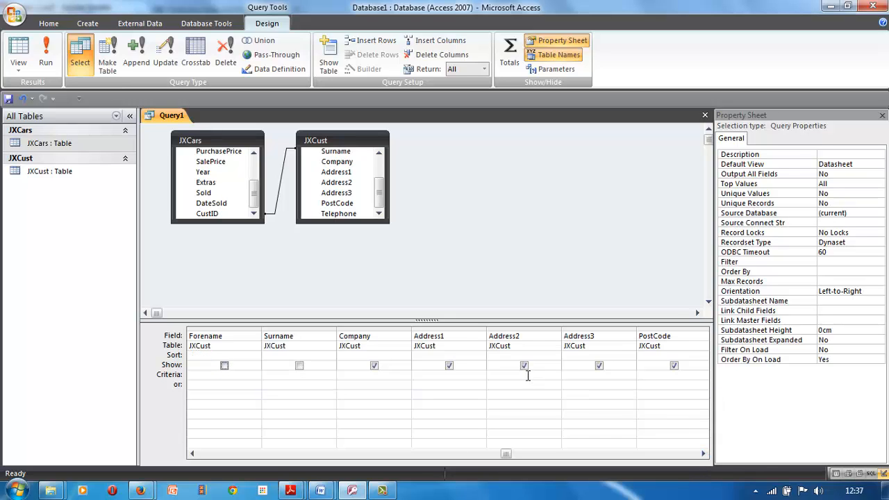
{"action": "left_click", "coordinate": [449, 366]}
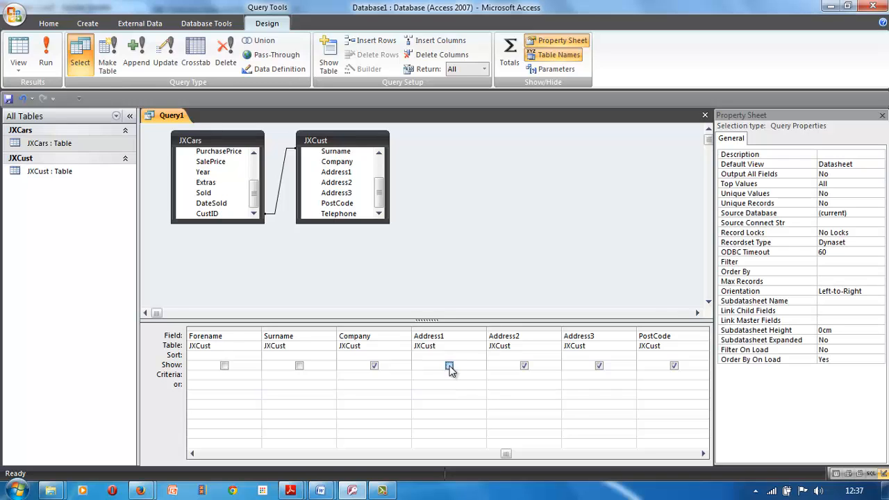
{"action": "left_click", "coordinate": [525, 365]}
{"action": "left_click", "coordinate": [599, 366]}
{"action": "left_click", "coordinate": [673, 366]}
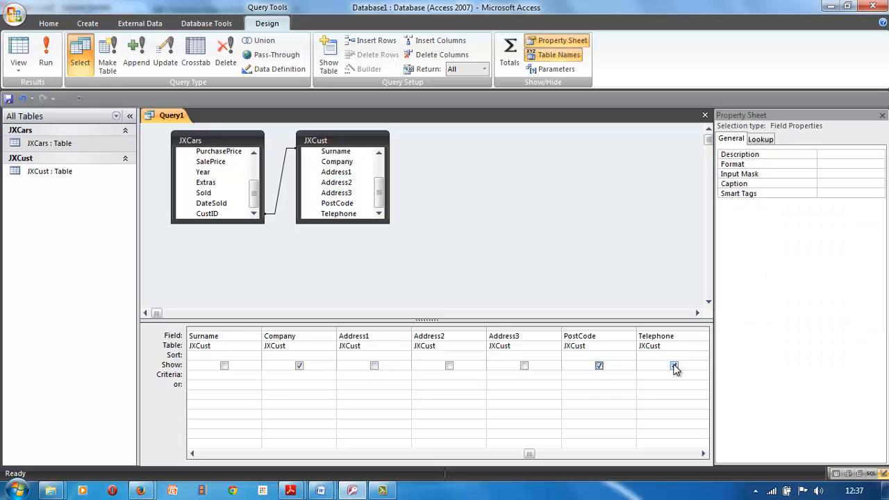
{"action": "left_click", "coordinate": [673, 366]}
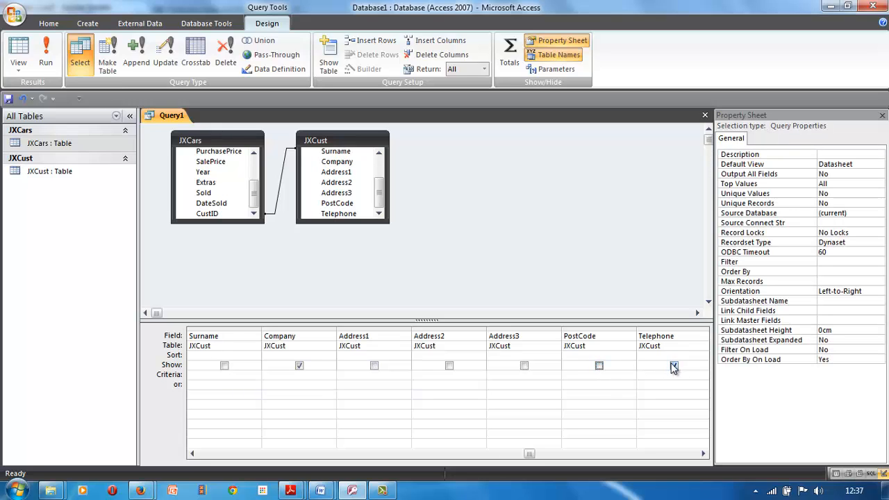
{"action": "left_click", "coordinate": [674, 367]}
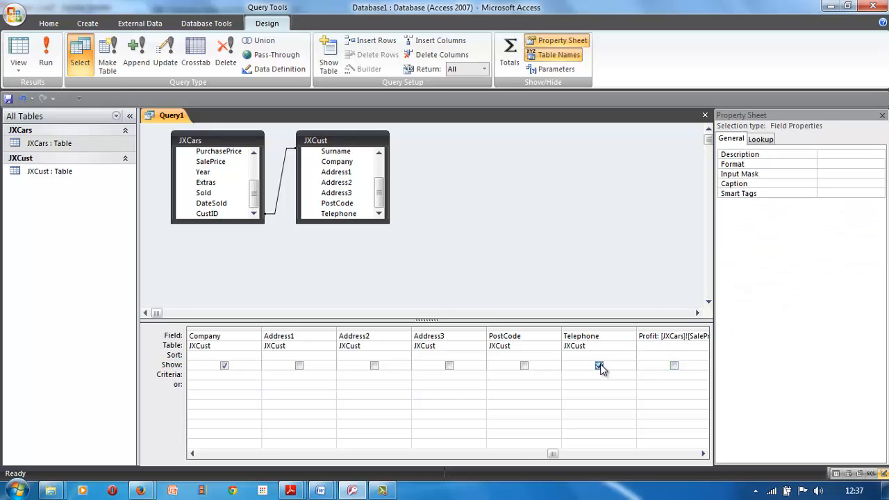
{"action": "left_click", "coordinate": [674, 367]}
{"action": "left_click", "coordinate": [674, 366]}
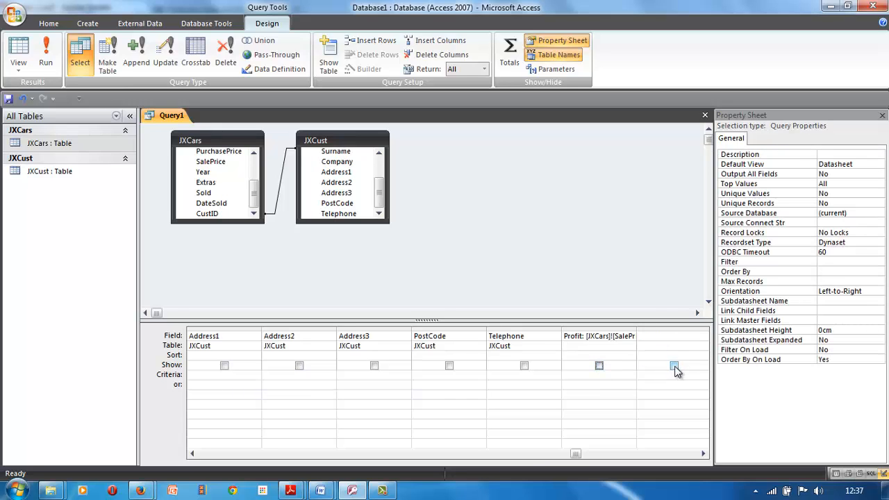
{"action": "left_click", "coordinate": [599, 366]}
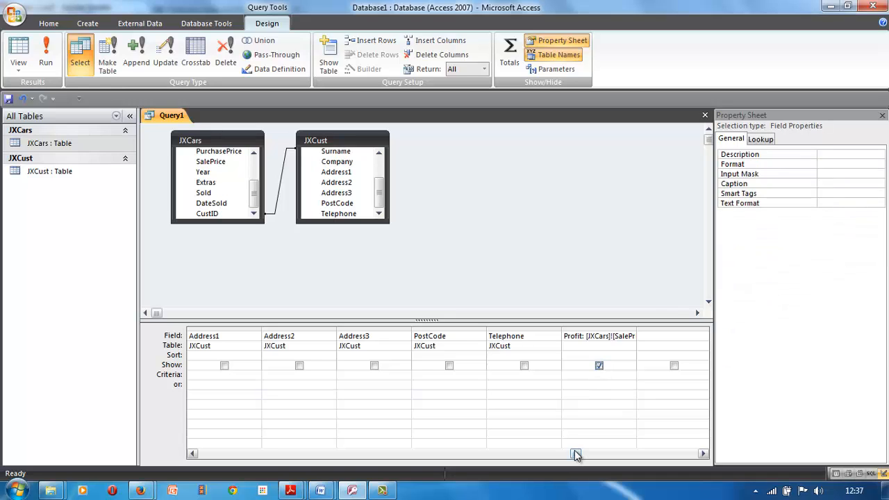
- Run the query and fit the PurchasePrice column width to its contents
{"action": "left_click_drag", "start_coordinate": [574, 453], "coordinate": [201, 453]}
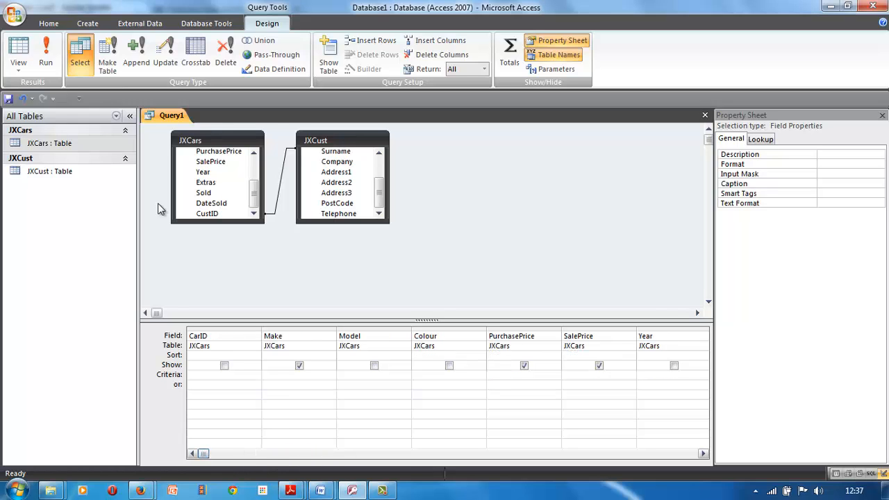
{"action": "left_click", "coordinate": [45, 55]}
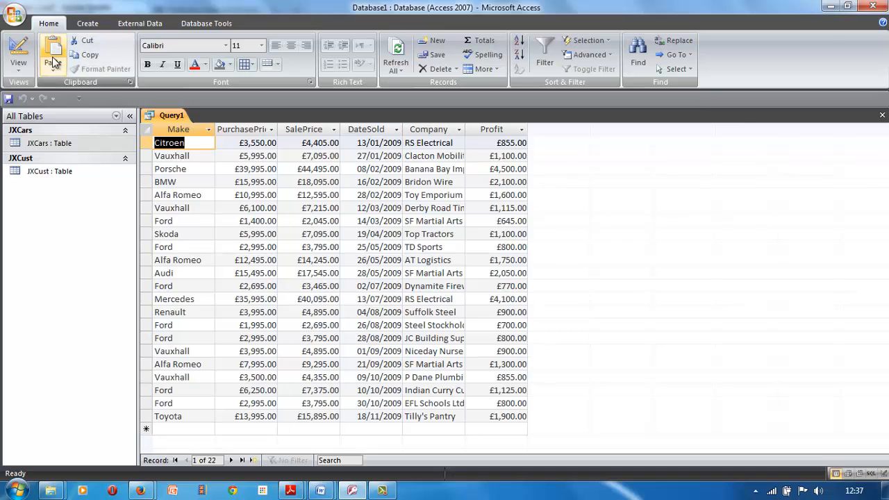
{"action": "double_click", "coordinate": [277, 132]}
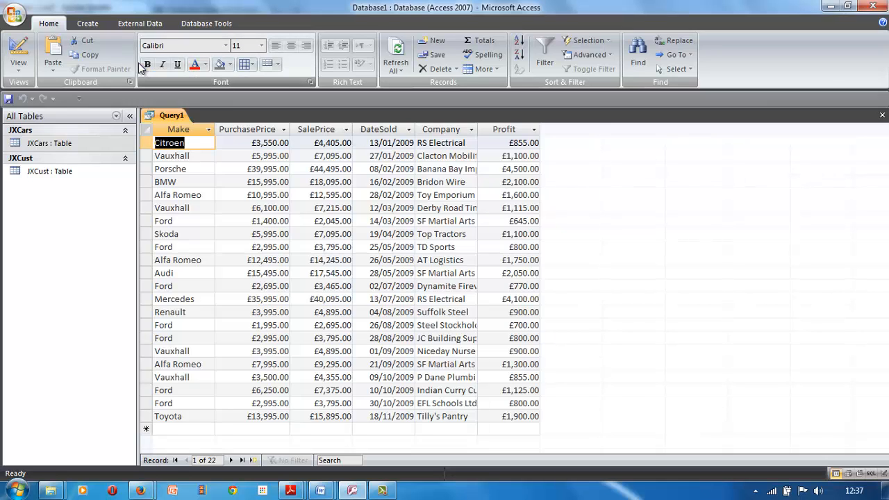
- Create a report based on the query, saving the query as Query1
{"action": "left_click", "coordinate": [88, 23]}
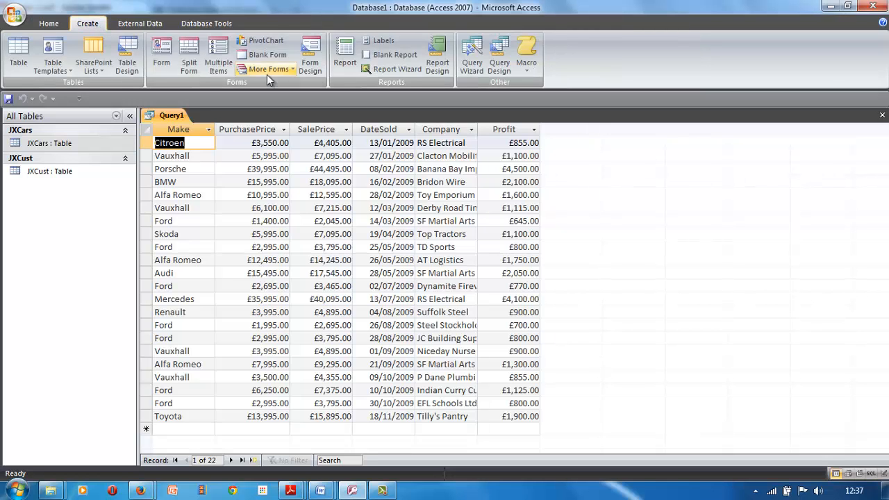
{"action": "left_click", "coordinate": [345, 52]}
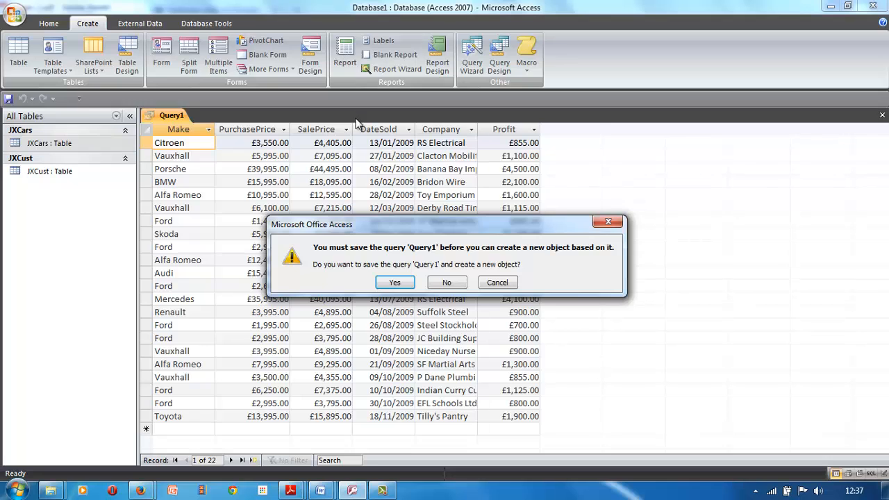
{"action": "left_click", "coordinate": [394, 282]}
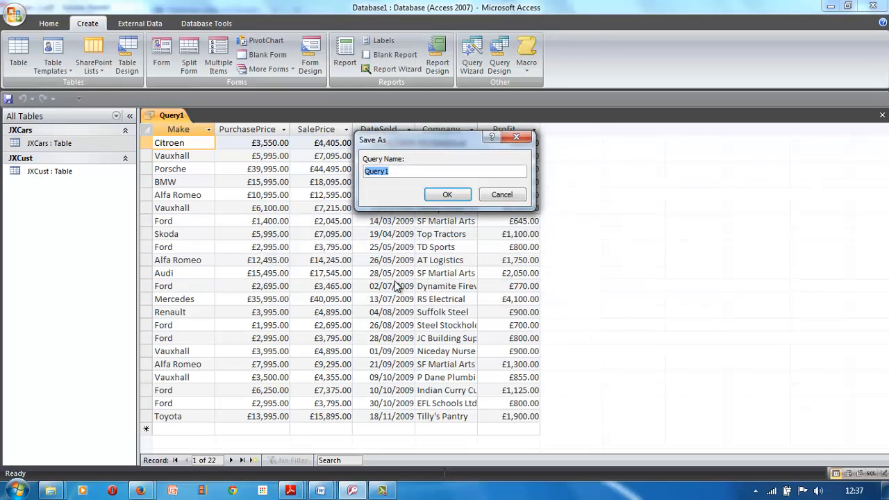
{"action": "left_click", "coordinate": [442, 195]}
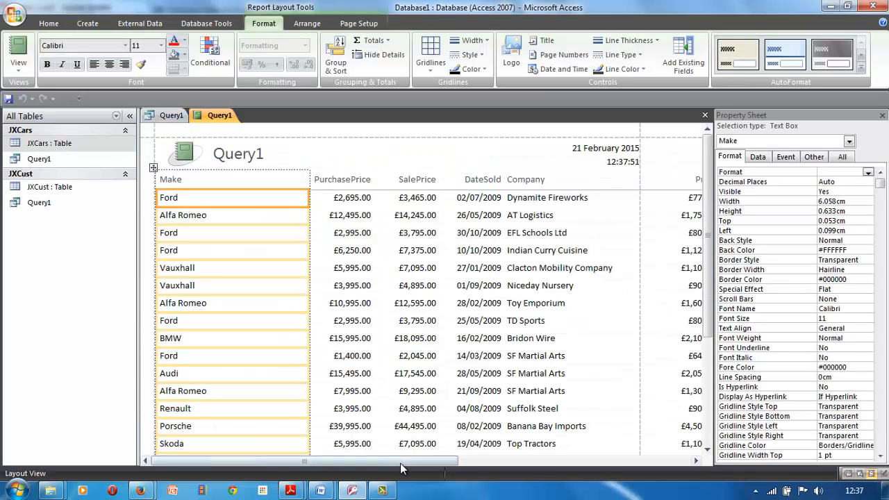
- Set the report's page orientation to landscape
{"action": "left_click_drag", "start_coordinate": [399, 466], "coordinate": [520, 465]}
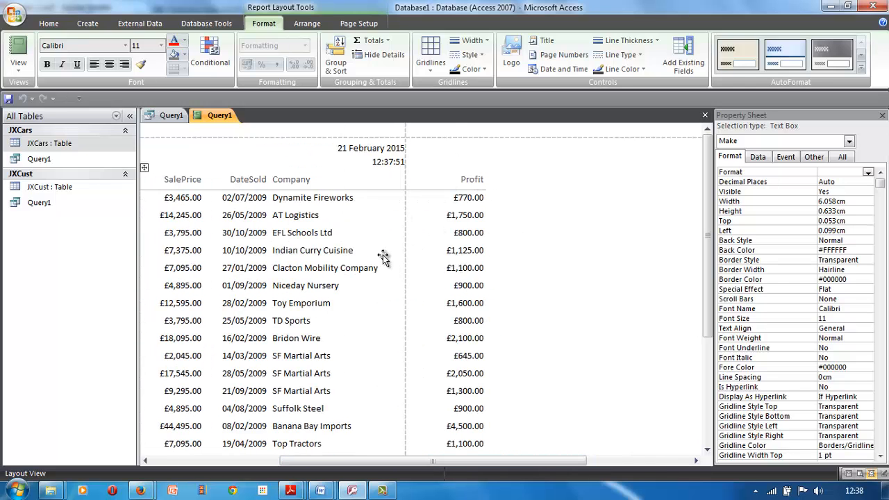
{"action": "left_click_drag", "start_coordinate": [455, 460], "coordinate": [293, 476]}
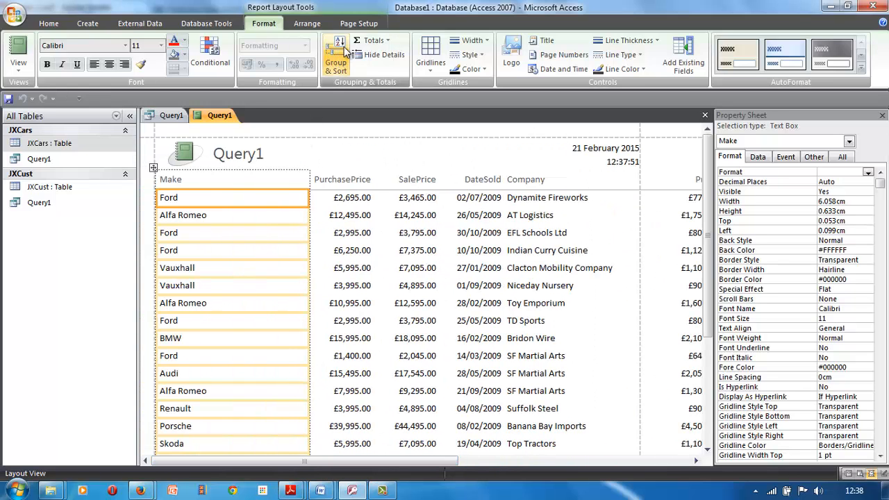
{"action": "left_click", "coordinate": [351, 24]}
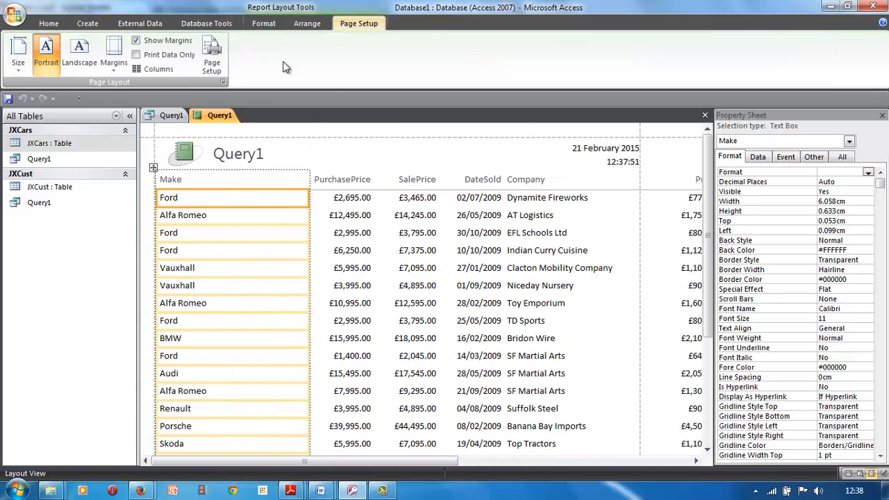
{"action": "left_click", "coordinate": [94, 56]}
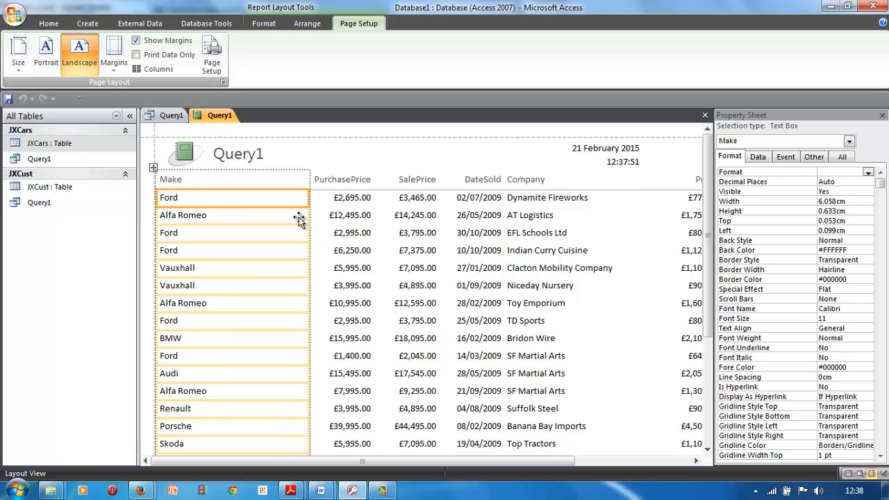
- Narrow the report's Make column, and reduce SalePrice to about 2.35 cm, DateSold to about 2.12 cm and Company to about 4.97 cm
{"action": "left_click_drag", "start_coordinate": [310, 181], "coordinate": [227, 191]}
{"action": "left_click", "coordinate": [257, 179]}
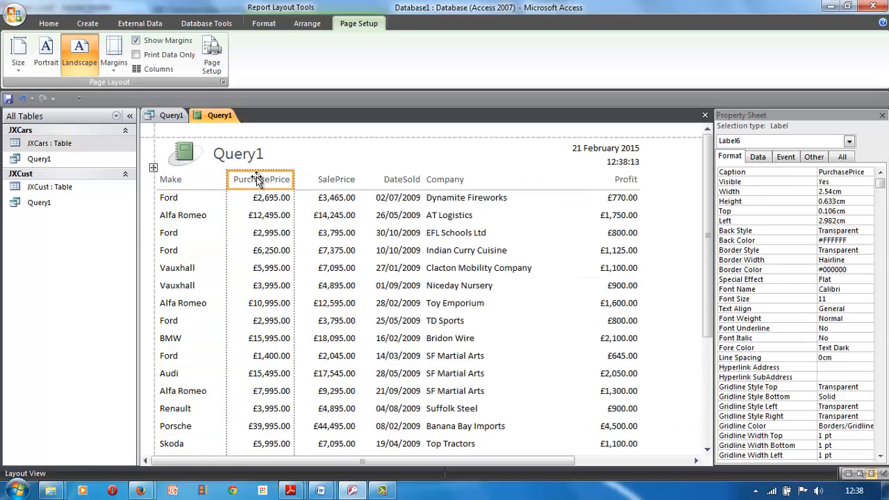
{"action": "left_click", "coordinate": [314, 179]}
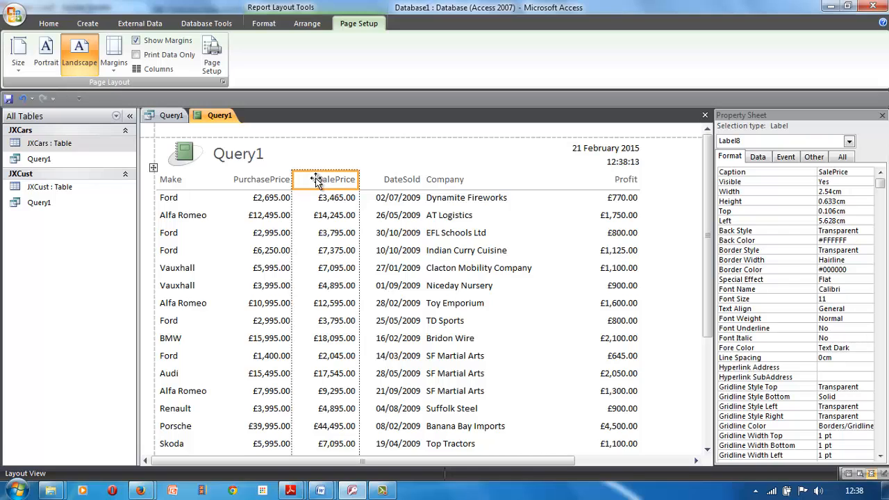
{"action": "left_click_drag", "start_coordinate": [358, 181], "coordinate": [354, 182]}
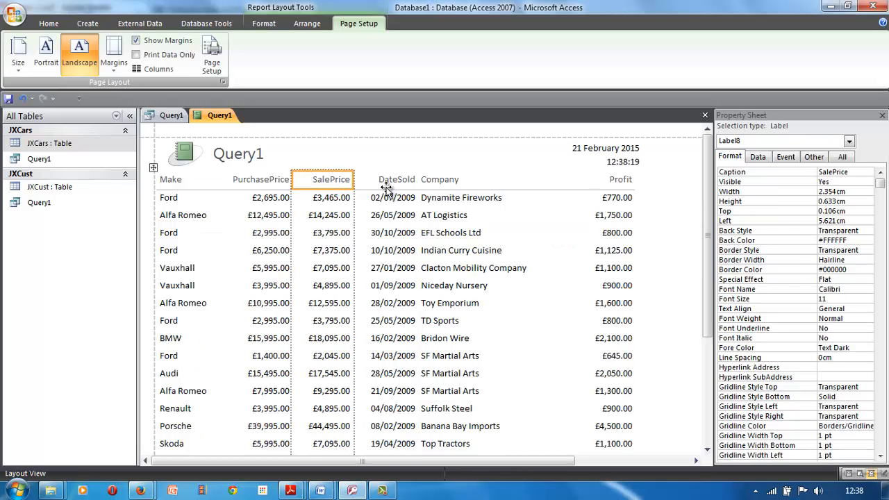
{"action": "left_click", "coordinate": [386, 181]}
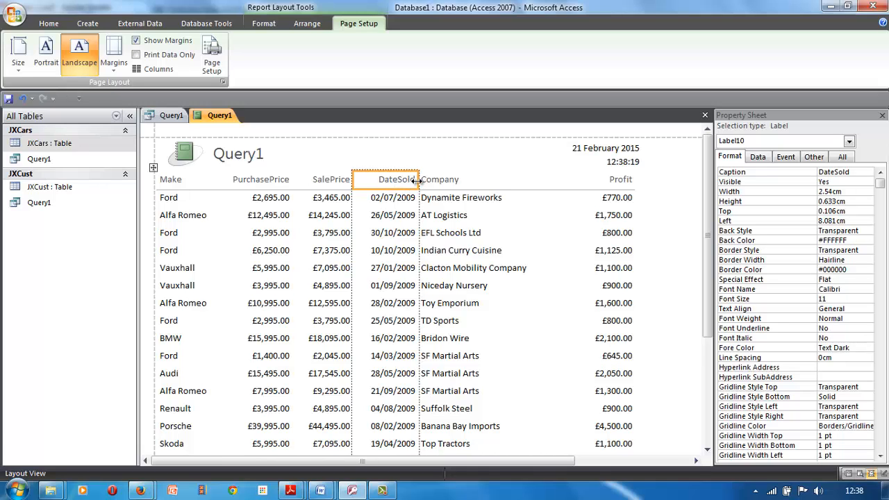
{"action": "left_click_drag", "start_coordinate": [416, 179], "coordinate": [409, 180]}
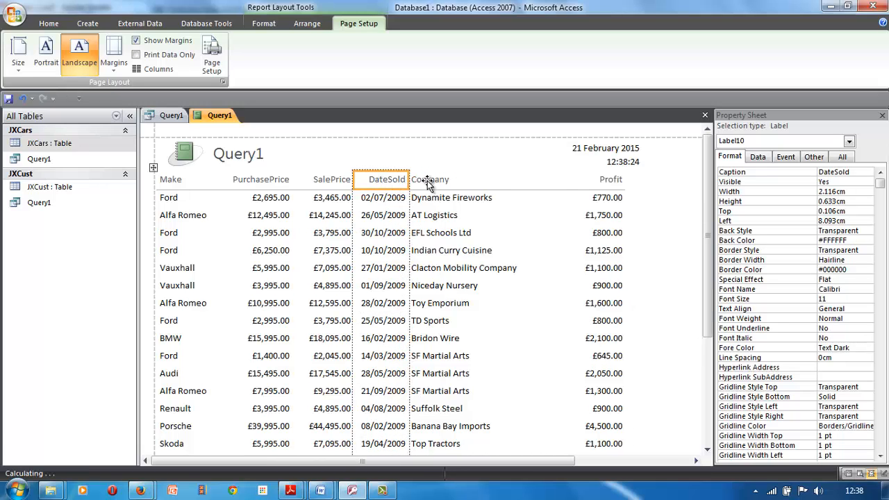
{"action": "left_click", "coordinate": [427, 180]}
{"action": "left_click_drag", "start_coordinate": [558, 179], "coordinate": [532, 182]}
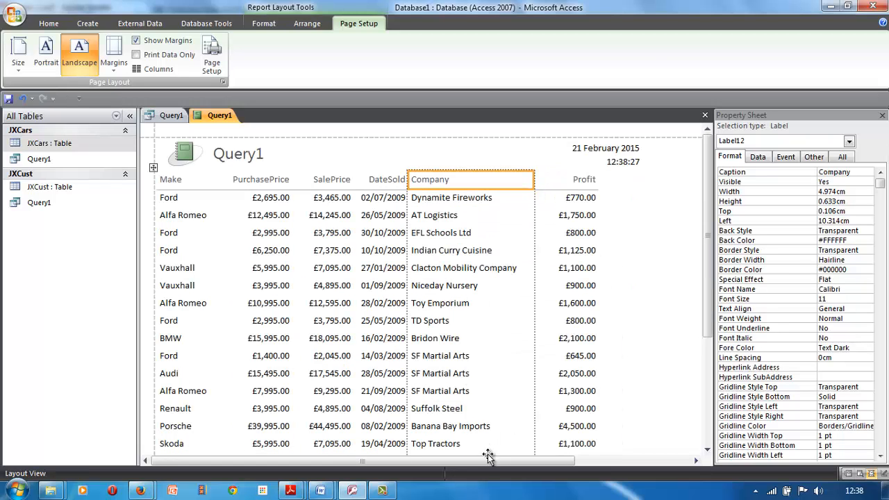
{"action": "left_click_drag", "start_coordinate": [488, 461], "coordinate": [507, 461]}
- Switch to paper 2.pdf, highlight "total profit" in question 5, and return to the Access report
{"action": "mouse_move", "coordinate": [300, 492]}
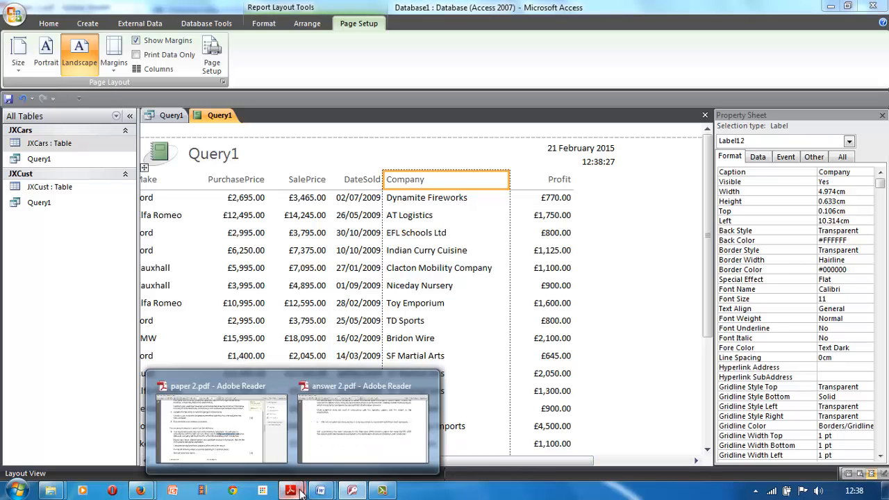
{"action": "left_click", "coordinate": [235, 440]}
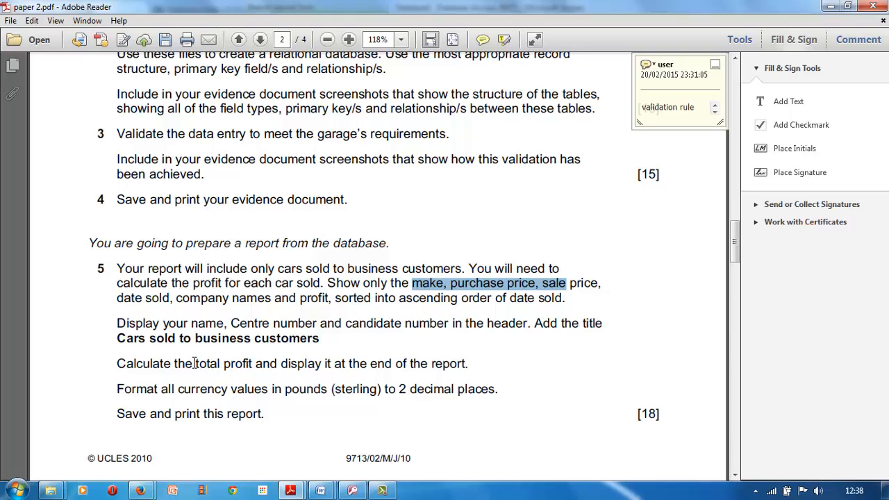
{"action": "left_click_drag", "start_coordinate": [195, 363], "coordinate": [247, 358]}
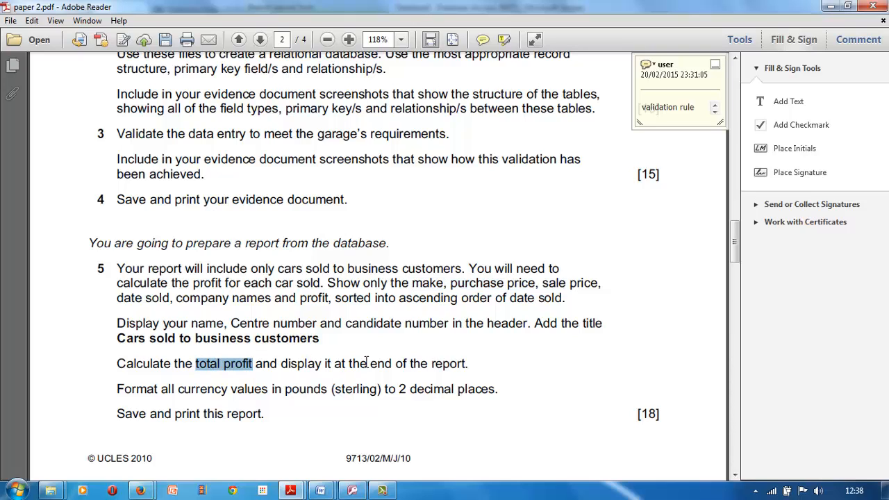
{"action": "left_click", "coordinate": [353, 491]}
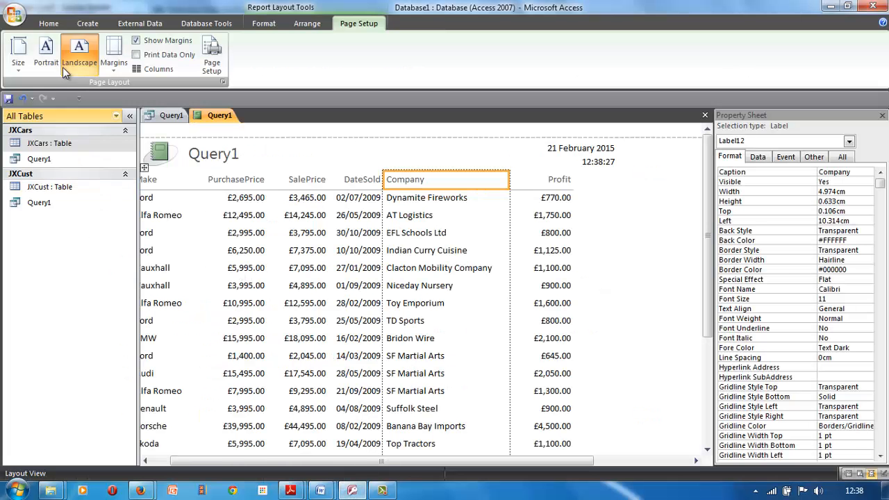
- Check which total function is applied to the report's Profit column
{"action": "left_click", "coordinate": [48, 23]}
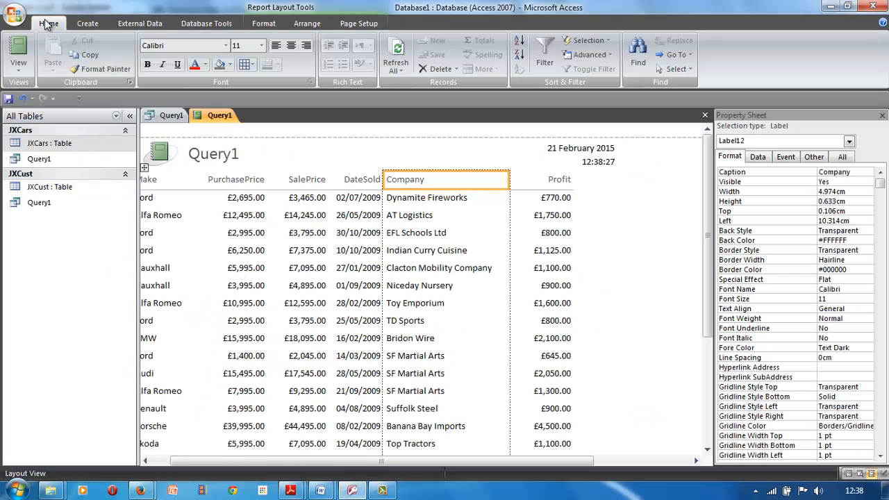
{"action": "left_click", "coordinate": [19, 68]}
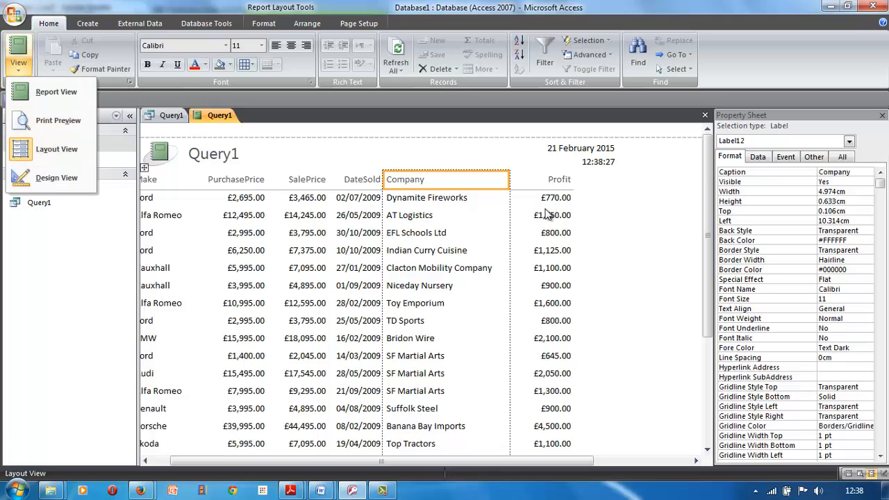
{"action": "left_click", "coordinate": [559, 179]}
{"action": "left_click", "coordinate": [558, 179]}
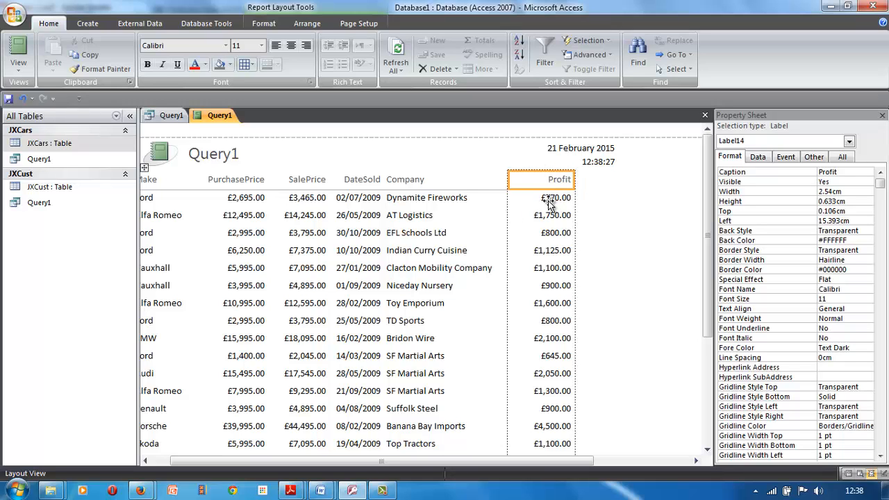
{"action": "right_click", "coordinate": [541, 182]}
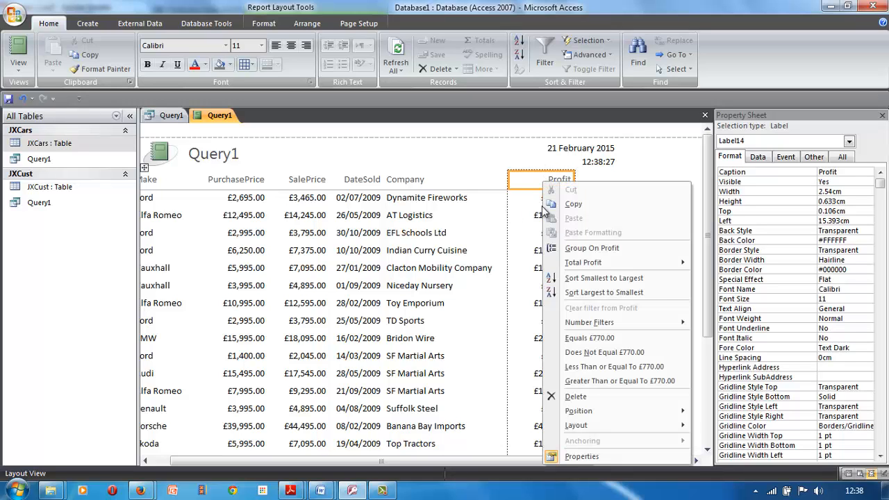
{"action": "mouse_move", "coordinate": [578, 269]}
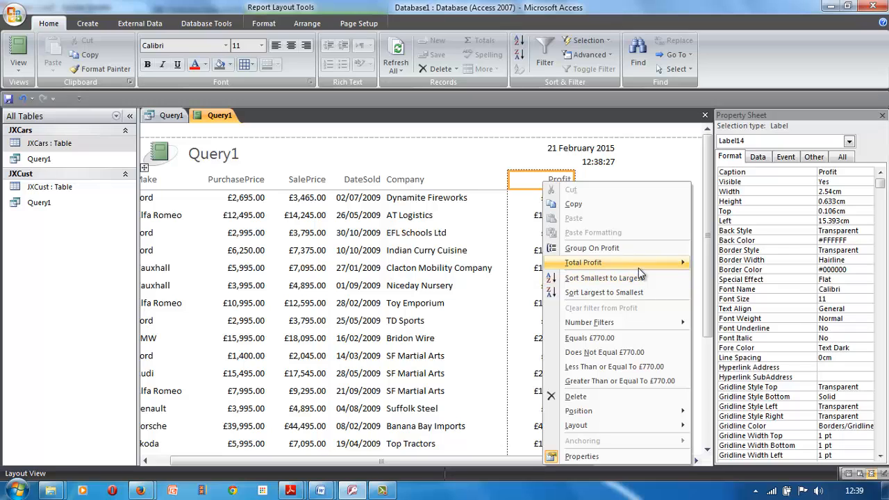
{"action": "mouse_move", "coordinate": [684, 263]}
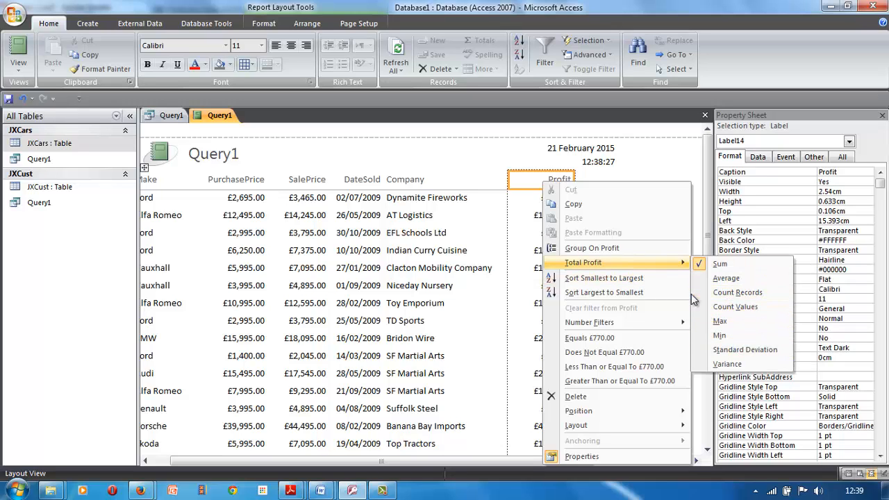
{"action": "left_click", "coordinate": [531, 176]}
{"action": "right_click", "coordinate": [531, 176]}
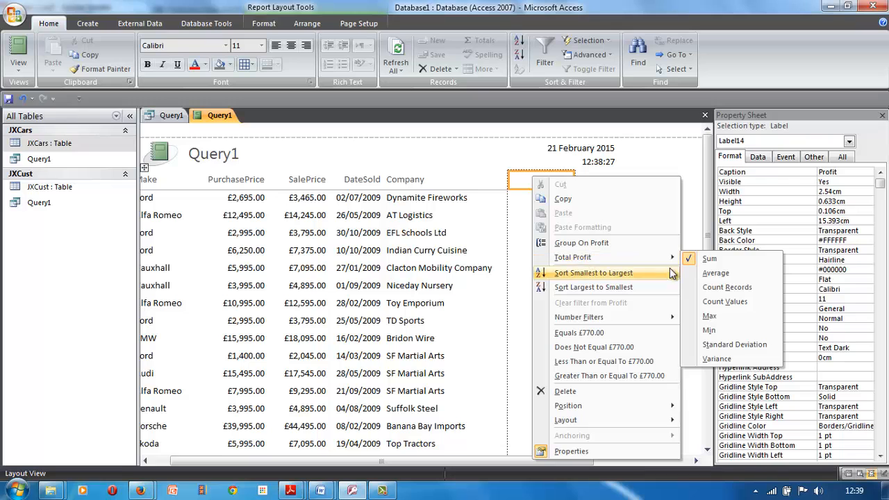
{"action": "left_click", "coordinate": [690, 165]}
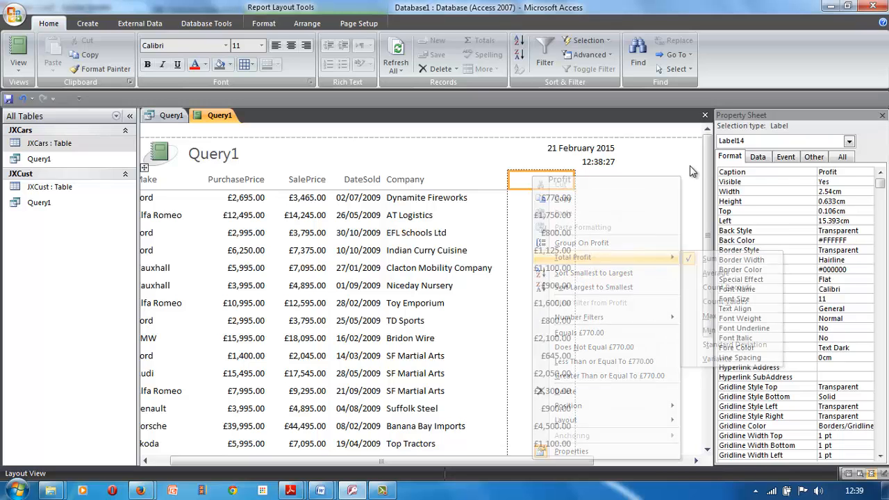
- Format the Profit total at the end of the report as Currency
{"action": "left_click_drag", "start_coordinate": [707, 170], "coordinate": [702, 347]}
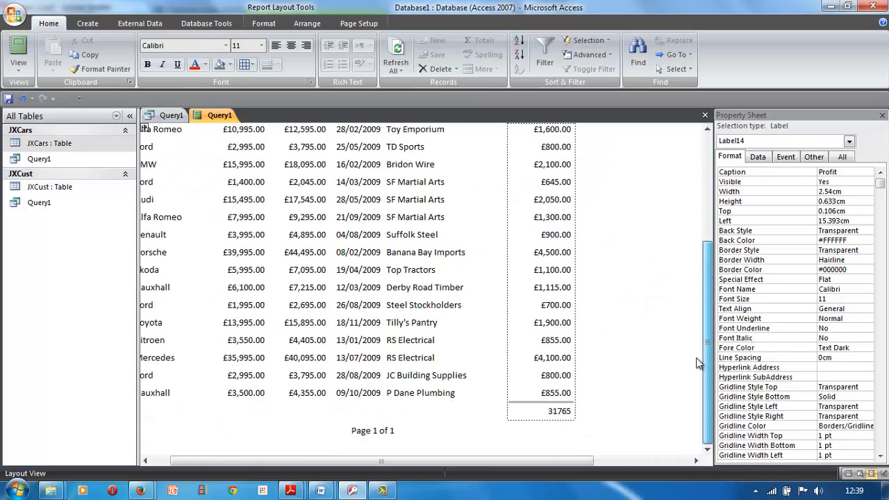
{"action": "left_click", "coordinate": [556, 413]}
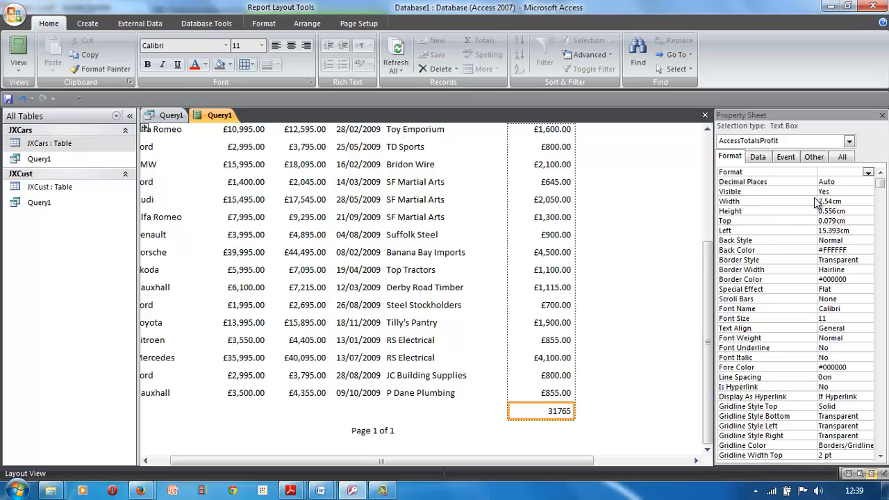
{"action": "left_click", "coordinate": [868, 172]}
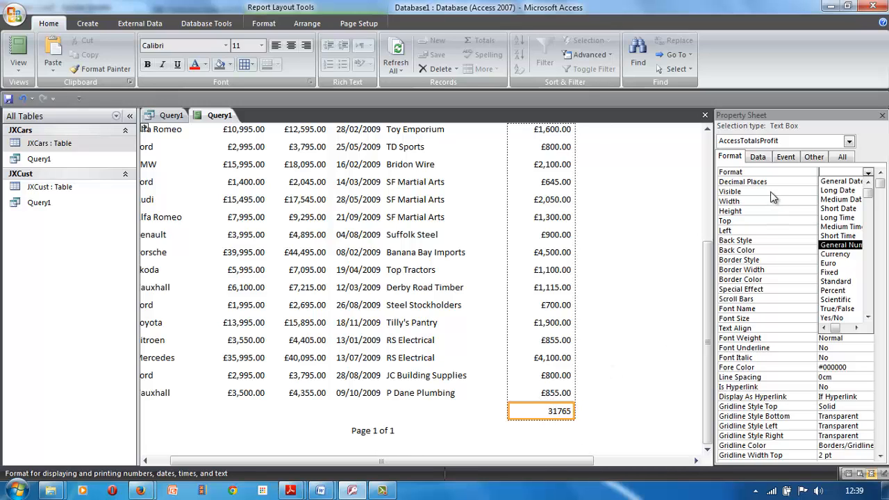
{"action": "left_click", "coordinate": [833, 254]}
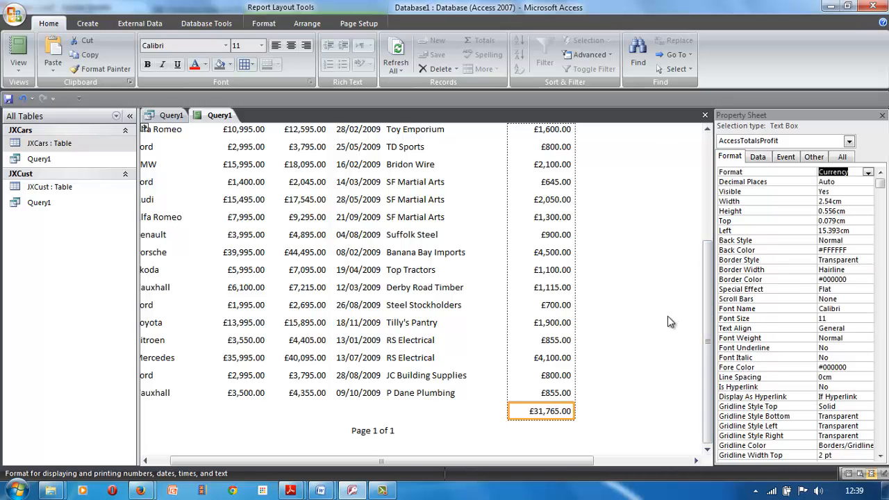
{"action": "left_click", "coordinate": [634, 363]}
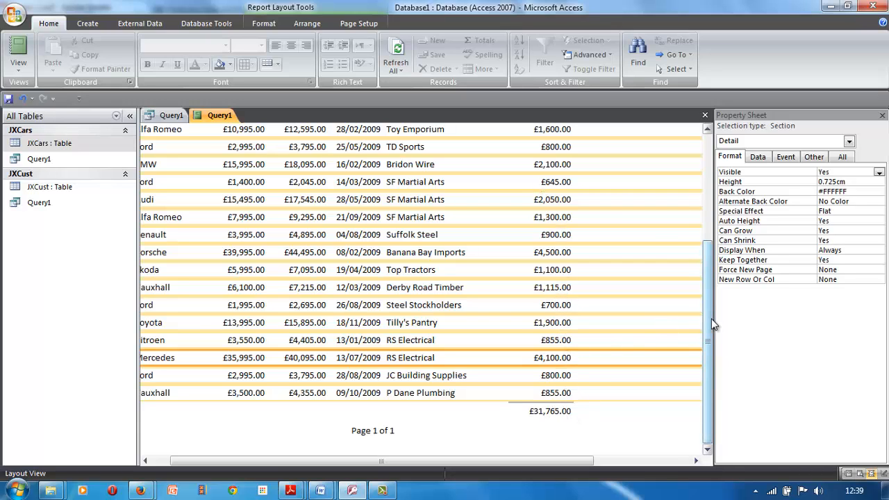
- Switch to paper 2.pdf in Adobe Reader and copy the title "Cars sold to business customers" from question 5
{"action": "left_click_drag", "start_coordinate": [708, 316], "coordinate": [715, 213]}
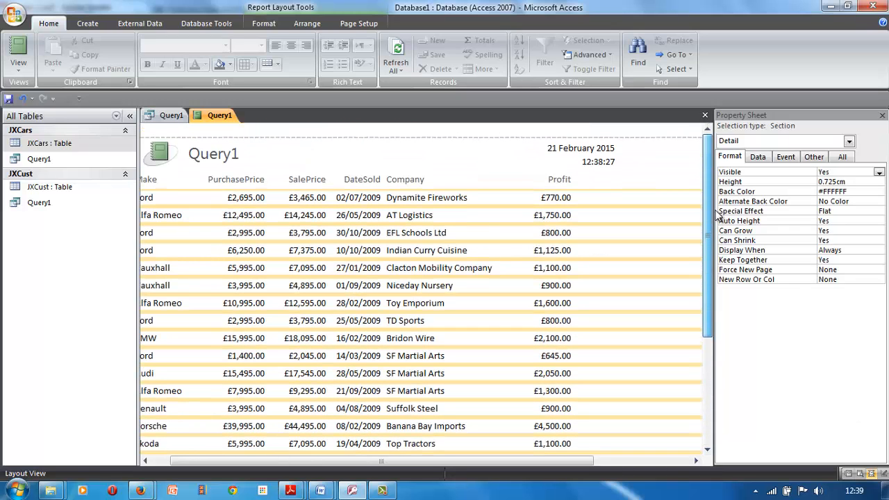
{"action": "left_click", "coordinate": [222, 159]}
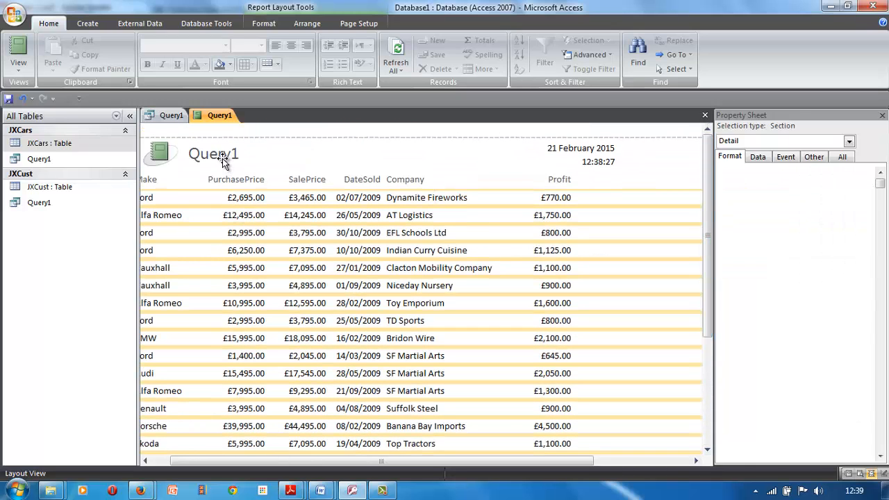
{"action": "left_click", "coordinate": [290, 490]}
{"action": "left_click", "coordinate": [252, 439]}
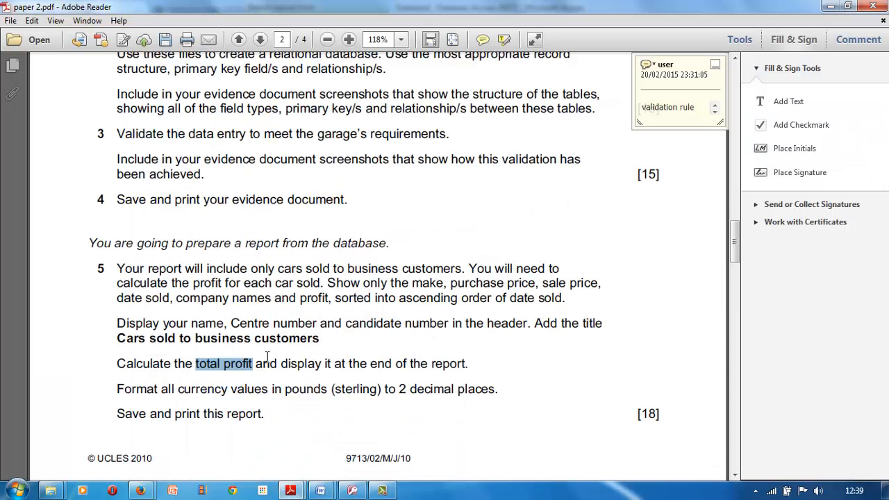
{"action": "left_click_drag", "start_coordinate": [321, 339], "coordinate": [132, 338]}
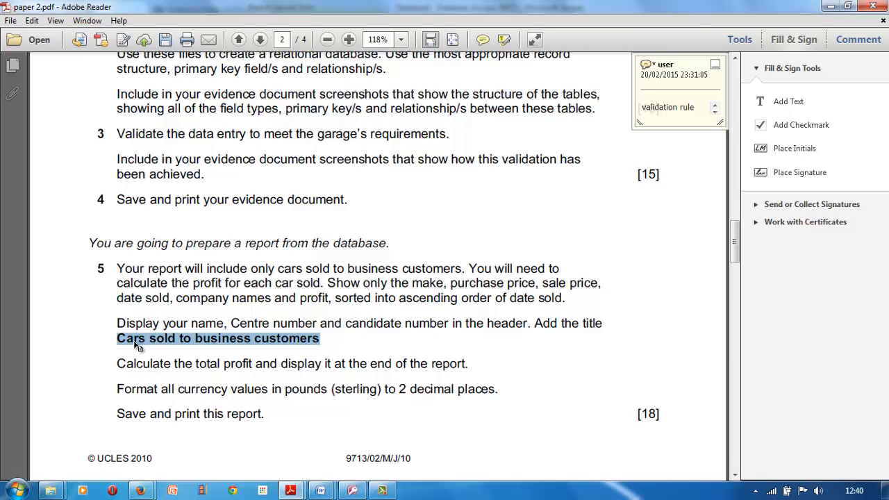
{"action": "right_click", "coordinate": [142, 341]}
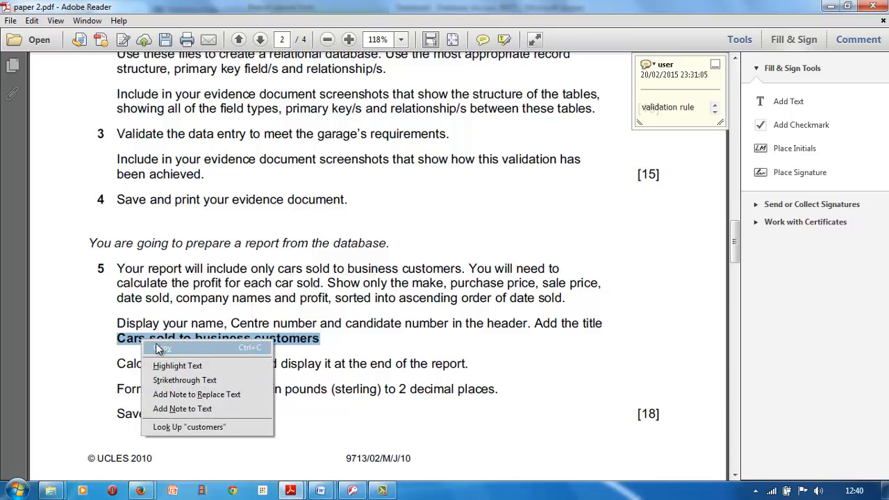
{"action": "left_click", "coordinate": [149, 349]}
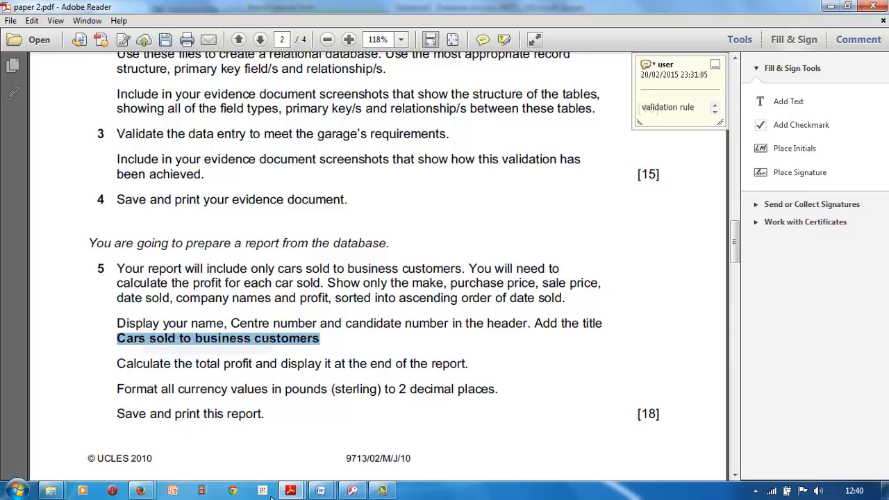
- Return to the Access report and replace its Query1 heading with the copied title "Cars sold to business customers"
{"action": "left_click", "coordinate": [352, 490]}
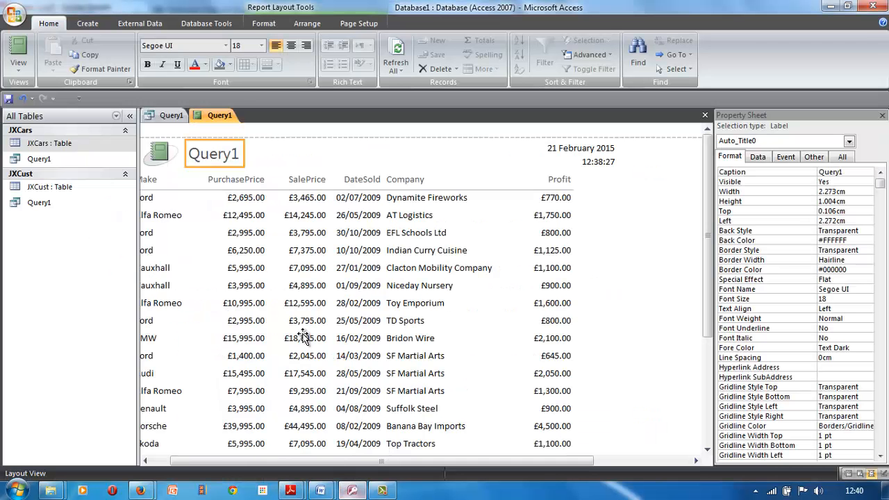
{"action": "left_click", "coordinate": [240, 153]}
{"action": "left_click_drag", "start_coordinate": [238, 153], "coordinate": [189, 153]}
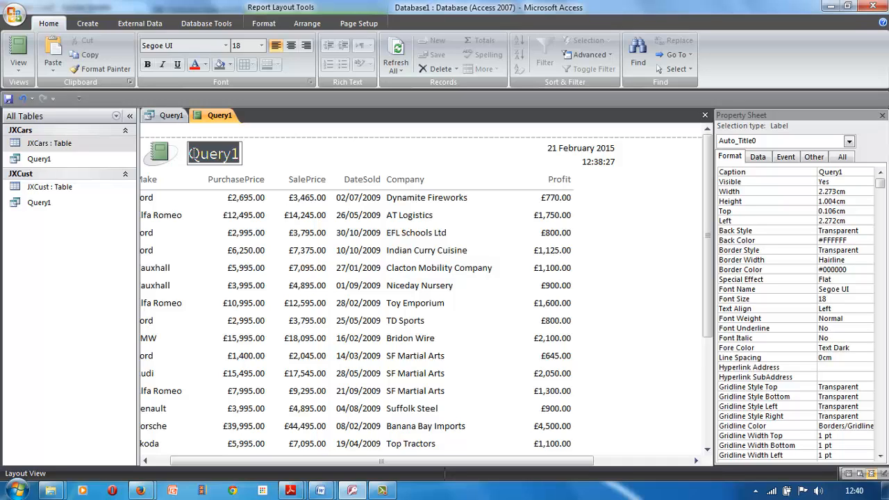
{"action": "key", "text": "ctrl+v"}
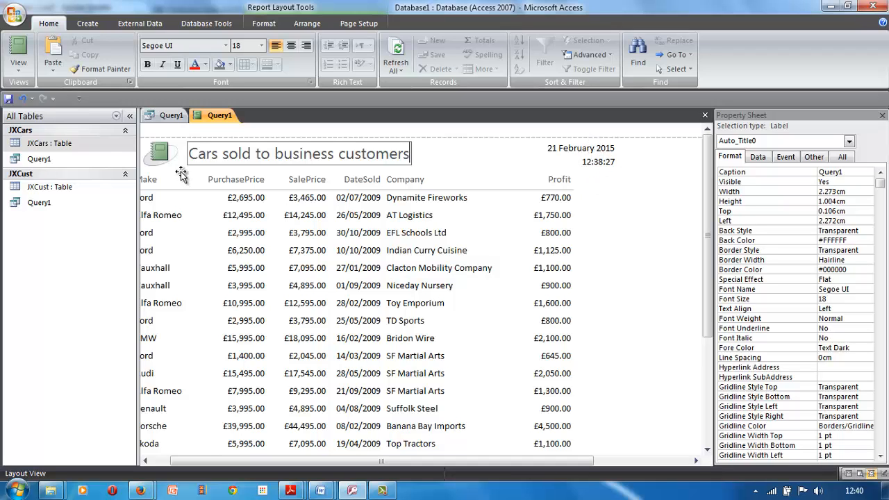
- Open the report in Design View and cut the time and date text boxes from the report header
{"action": "left_click", "coordinate": [13, 70]}
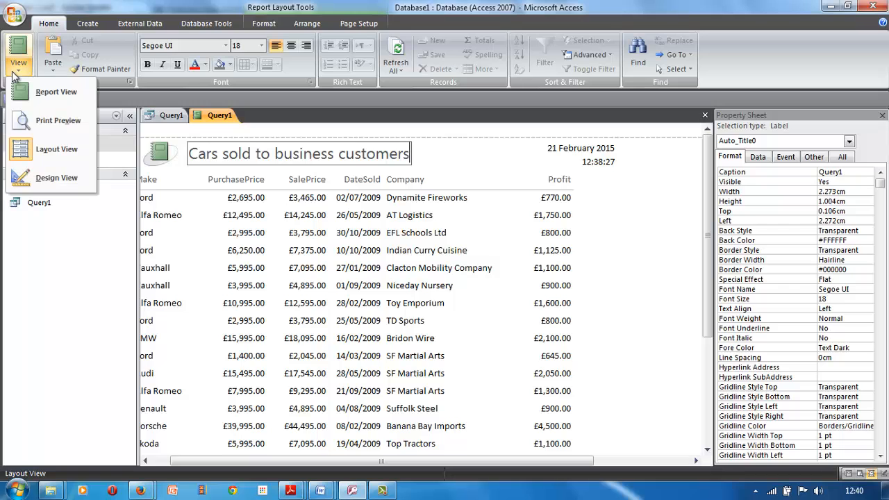
{"action": "left_click", "coordinate": [52, 176]}
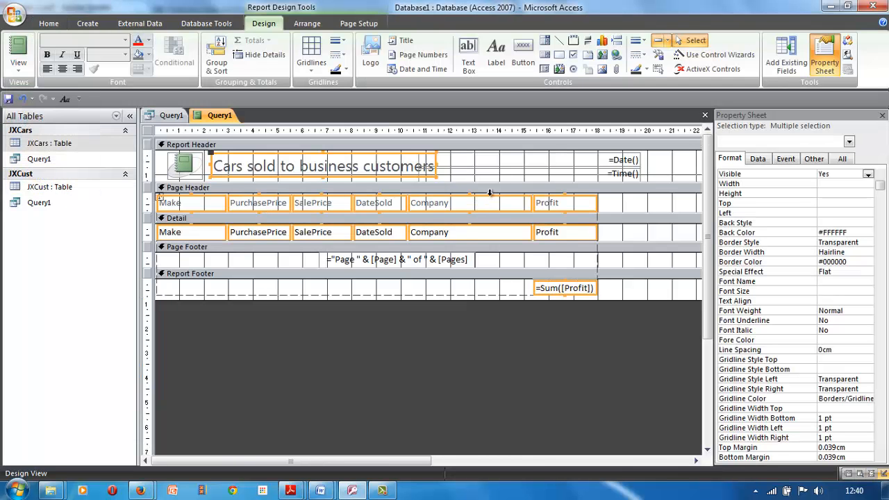
{"action": "left_click", "coordinate": [514, 170]}
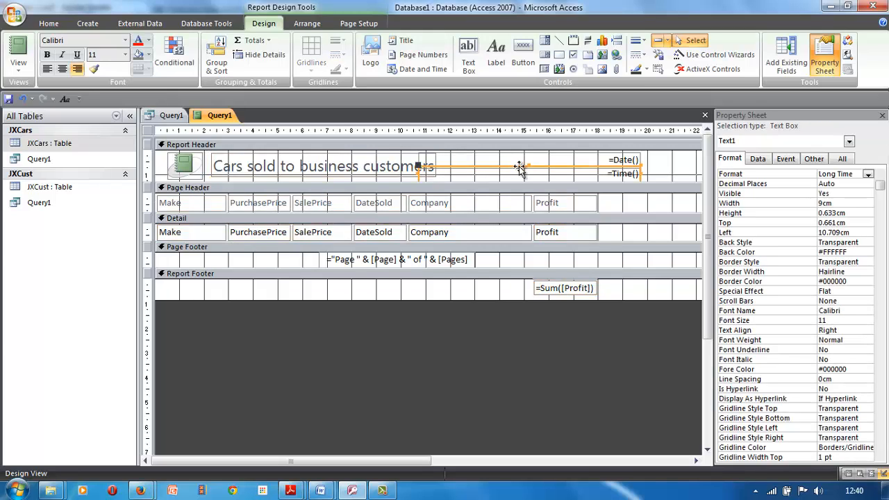
{"action": "right_click", "coordinate": [518, 166]}
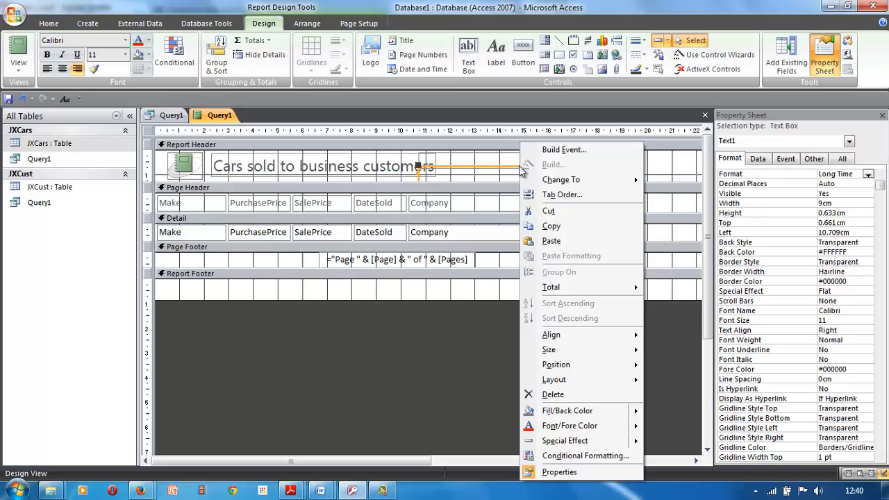
{"action": "left_click", "coordinate": [548, 212]}
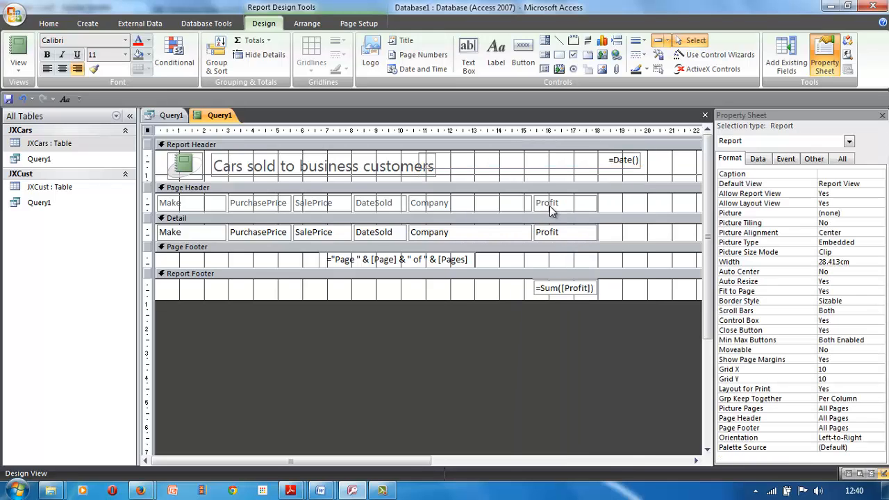
{"action": "left_click", "coordinate": [554, 153]}
{"action": "right_click", "coordinate": [553, 153]}
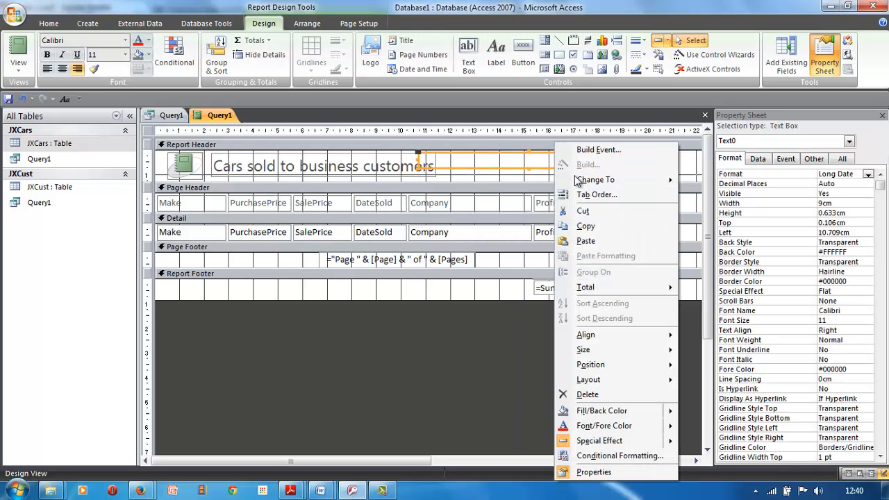
{"action": "left_click", "coordinate": [581, 212]}
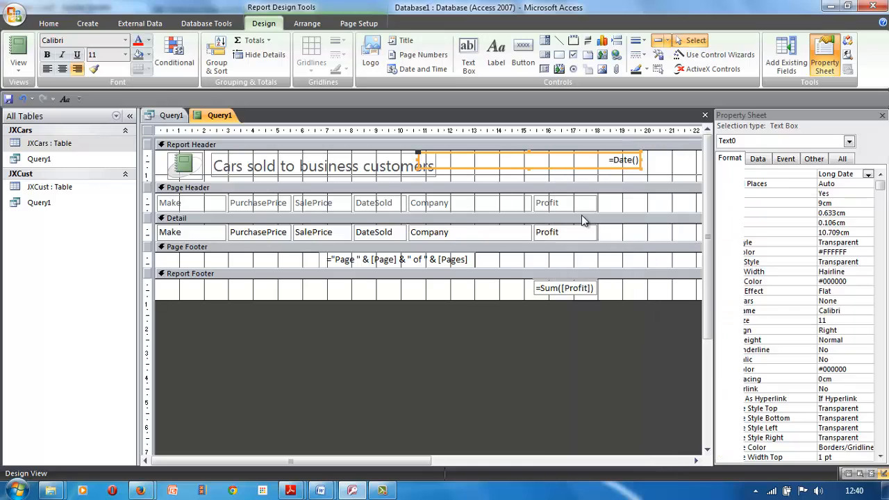
- Add a label about 8 cm wide beside the report header's title, containing the candidate's name, centre number and candidate number
{"action": "left_click", "coordinate": [497, 56]}
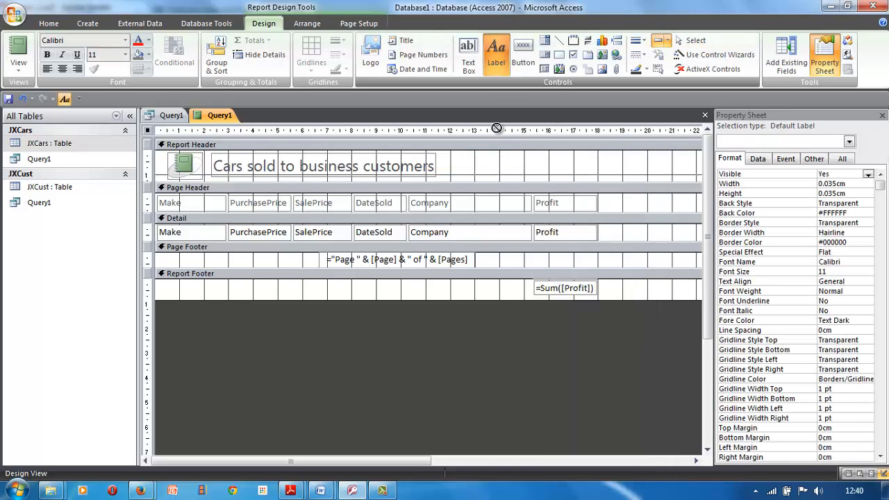
{"action": "left_click_drag", "start_coordinate": [479, 155], "coordinate": [672, 172]}
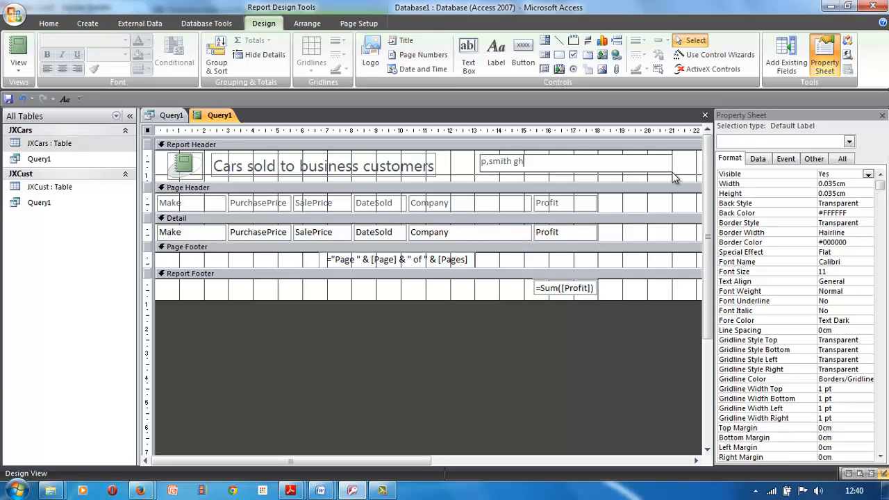
{"action": "type", "text": "p,smith gh019  123456"}
- Display the finished report in Report View and review it from the header to the profit total
{"action": "left_click", "coordinate": [15, 69]}
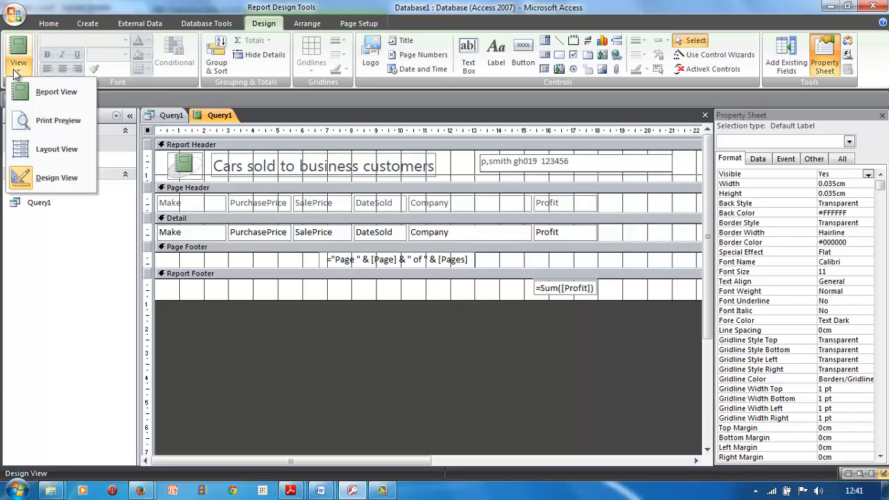
{"action": "left_click", "coordinate": [32, 92]}
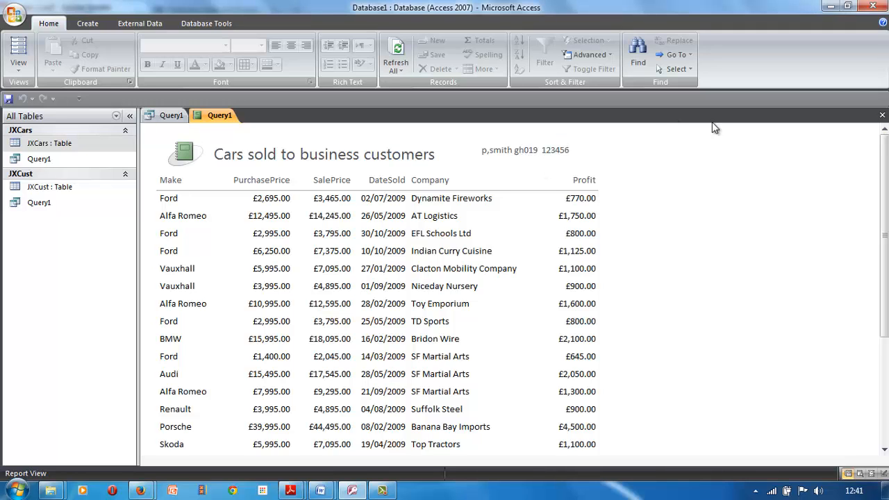
{"action": "left_click_drag", "start_coordinate": [886, 148], "coordinate": [886, 257]}
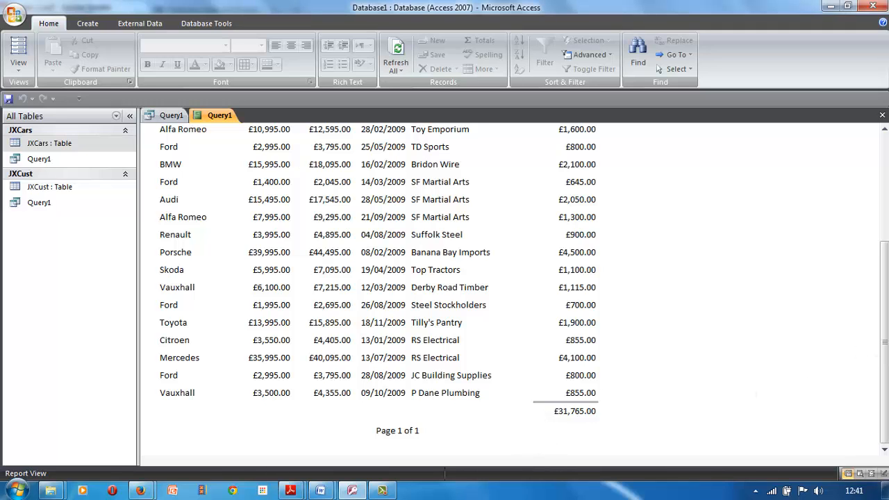
{"action": "left_click", "coordinate": [879, 240]}
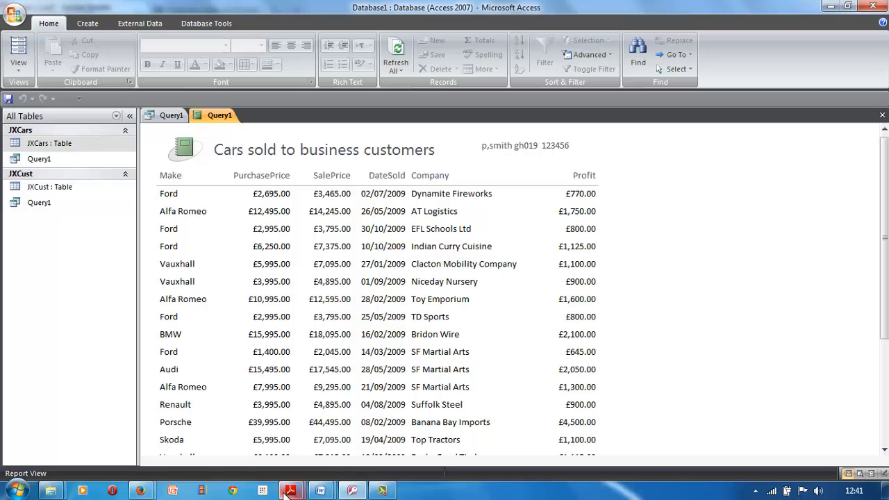
- Check the report's closing instructions in the exam PDF, return to Access and save the report under the name Query1
{"action": "mouse_move", "coordinate": [289, 493]}
{"action": "left_click", "coordinate": [240, 426]}
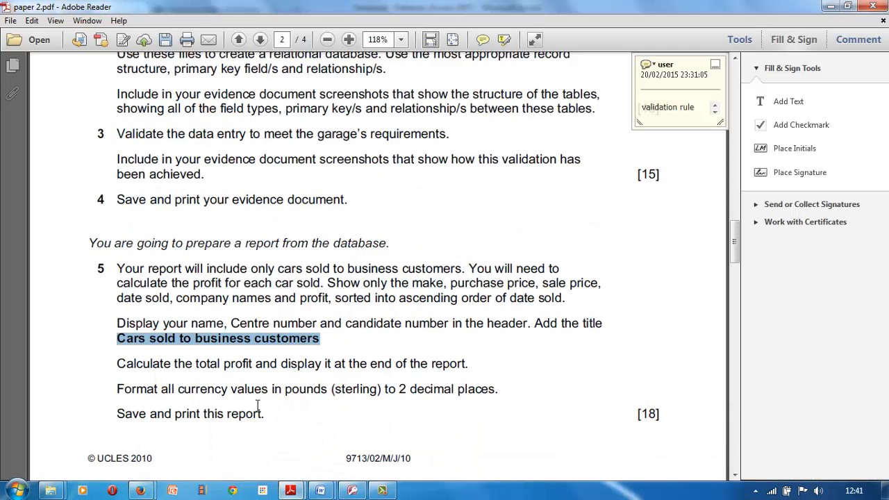
{"action": "left_click", "coordinate": [353, 490]}
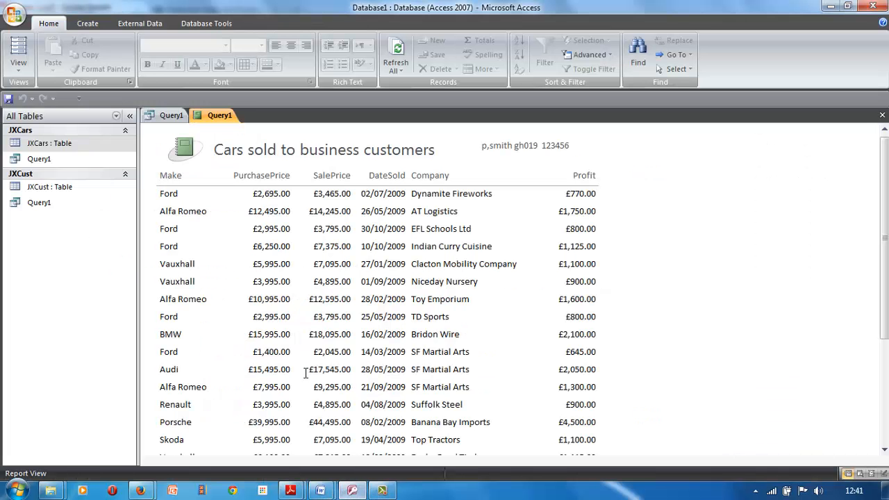
{"action": "right_click", "coordinate": [220, 120]}
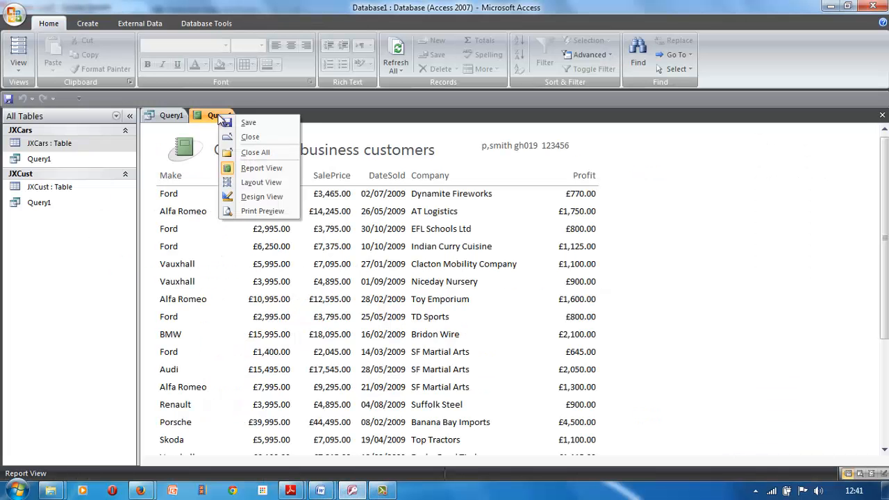
{"action": "left_click", "coordinate": [243, 123]}
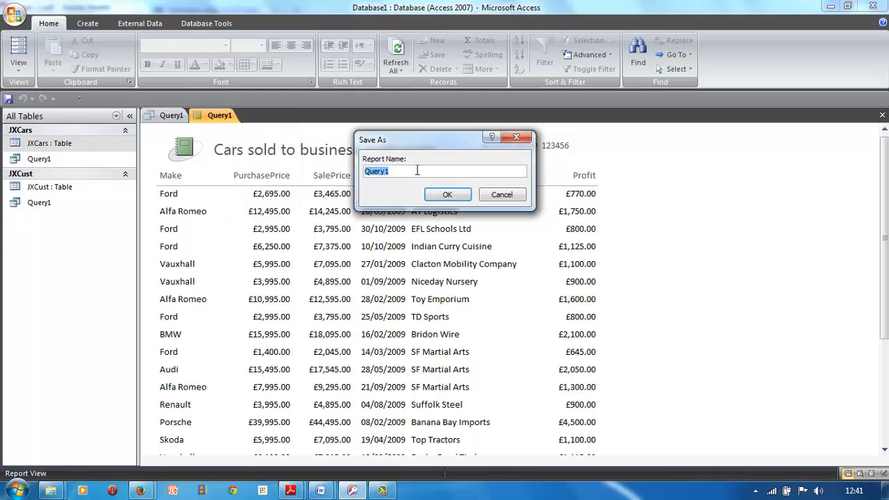
{"action": "left_click", "coordinate": [447, 194]}
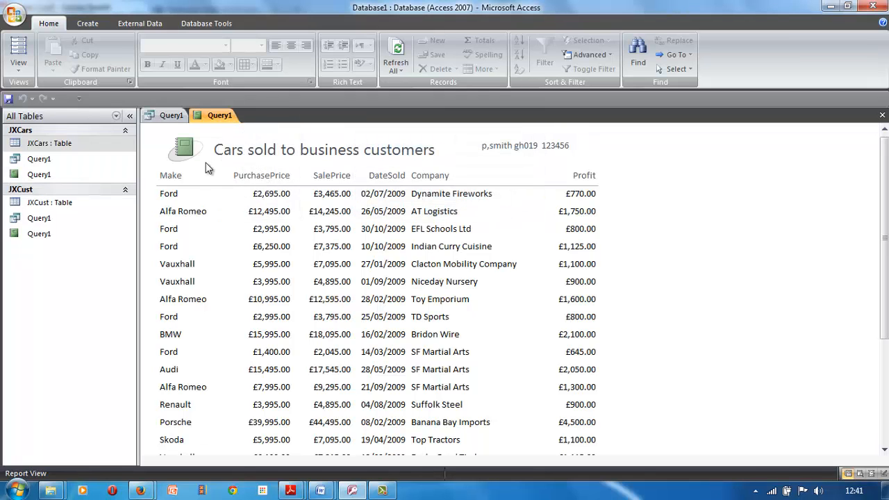
- Display the saved report in Print Preview to check its page layout, and return to Report View
{"action": "left_click", "coordinate": [15, 20]}
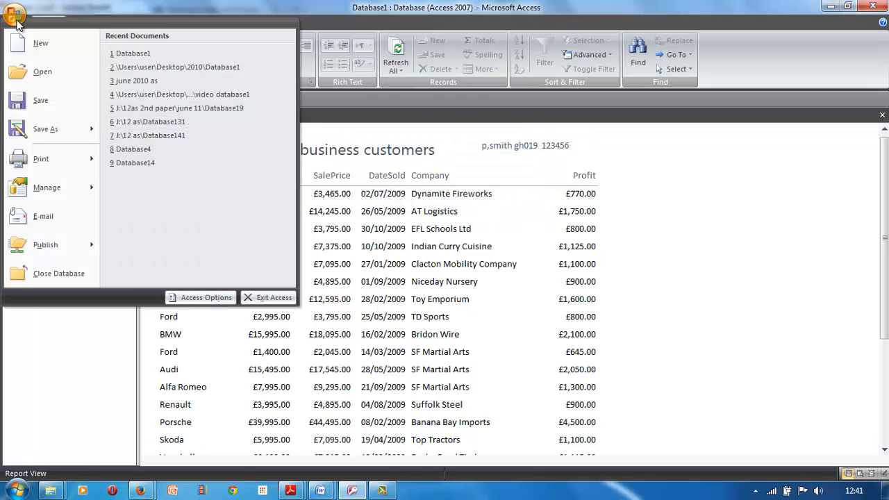
{"action": "mouse_move", "coordinate": [44, 161]}
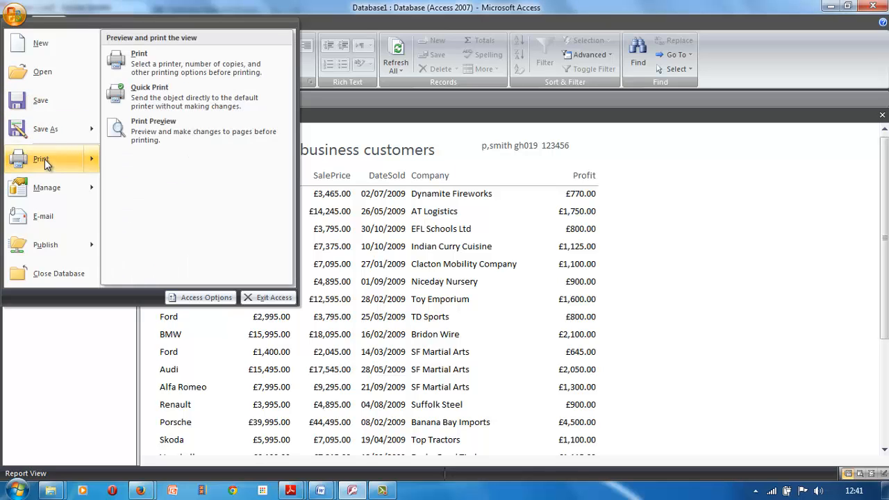
{"action": "left_click", "coordinate": [152, 126]}
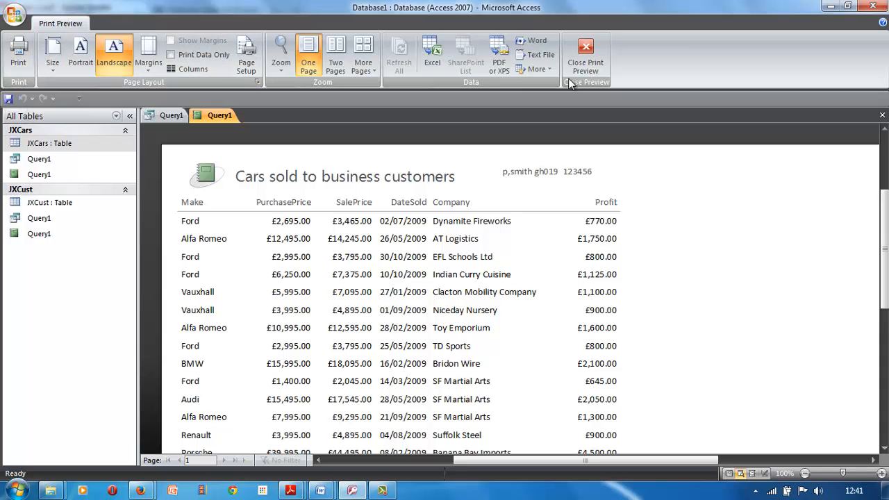
{"action": "left_click", "coordinate": [575, 55]}
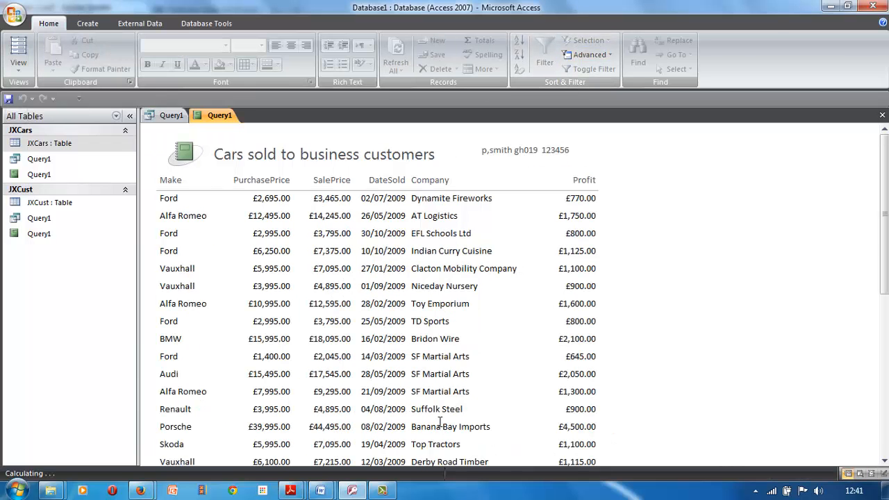
{"action": "left_click", "coordinate": [352, 490]}
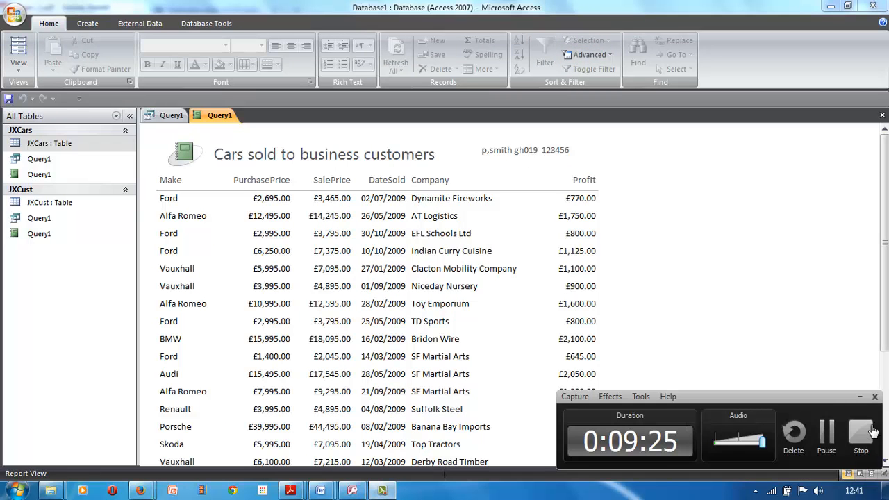